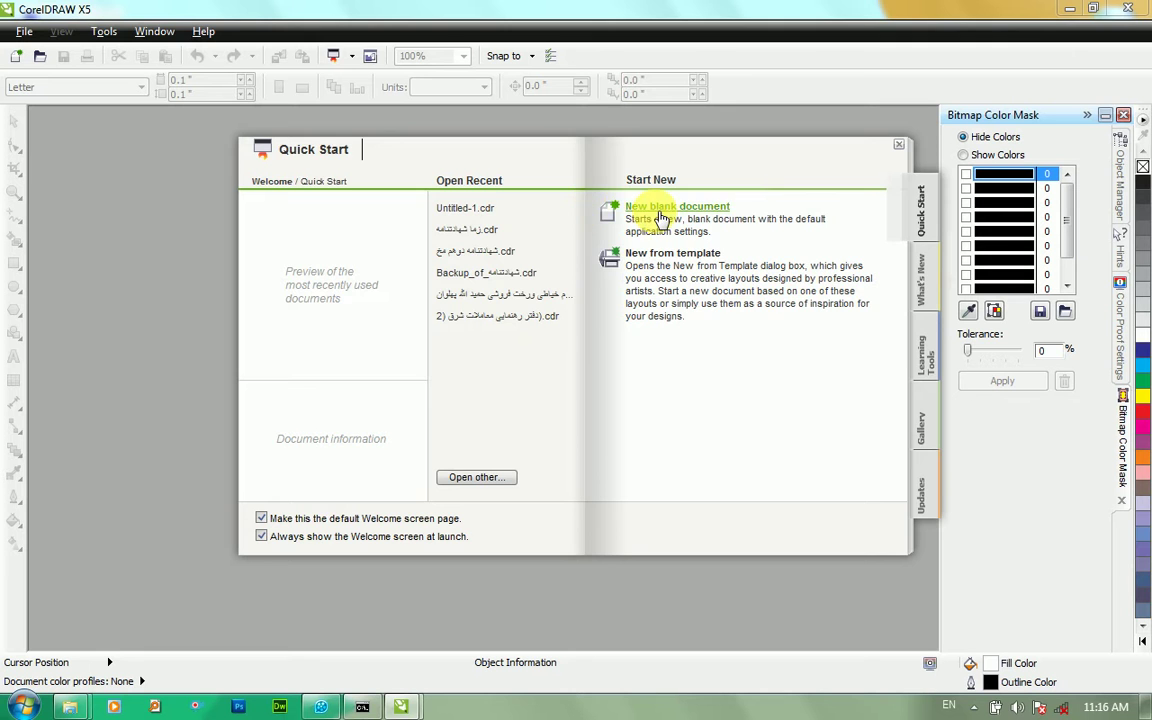
- Create a new blank A4 portrait document with CMYK colour mode and 300 dpi rendering resolution
click(659, 217)
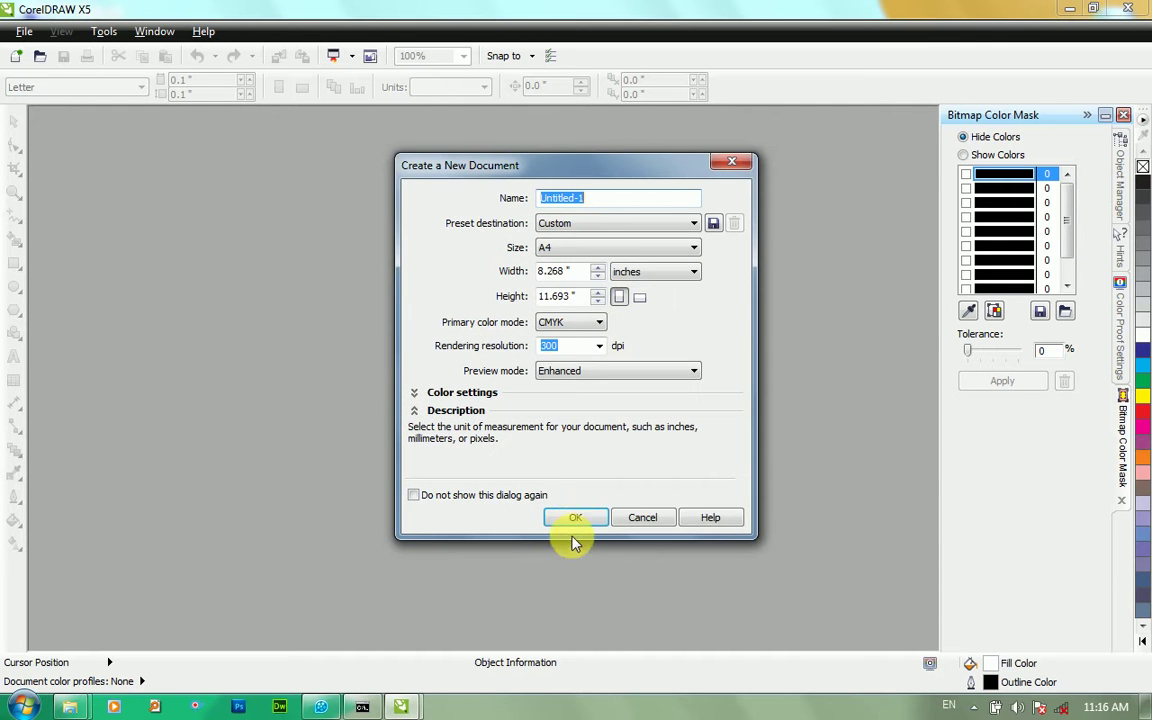
click(576, 520)
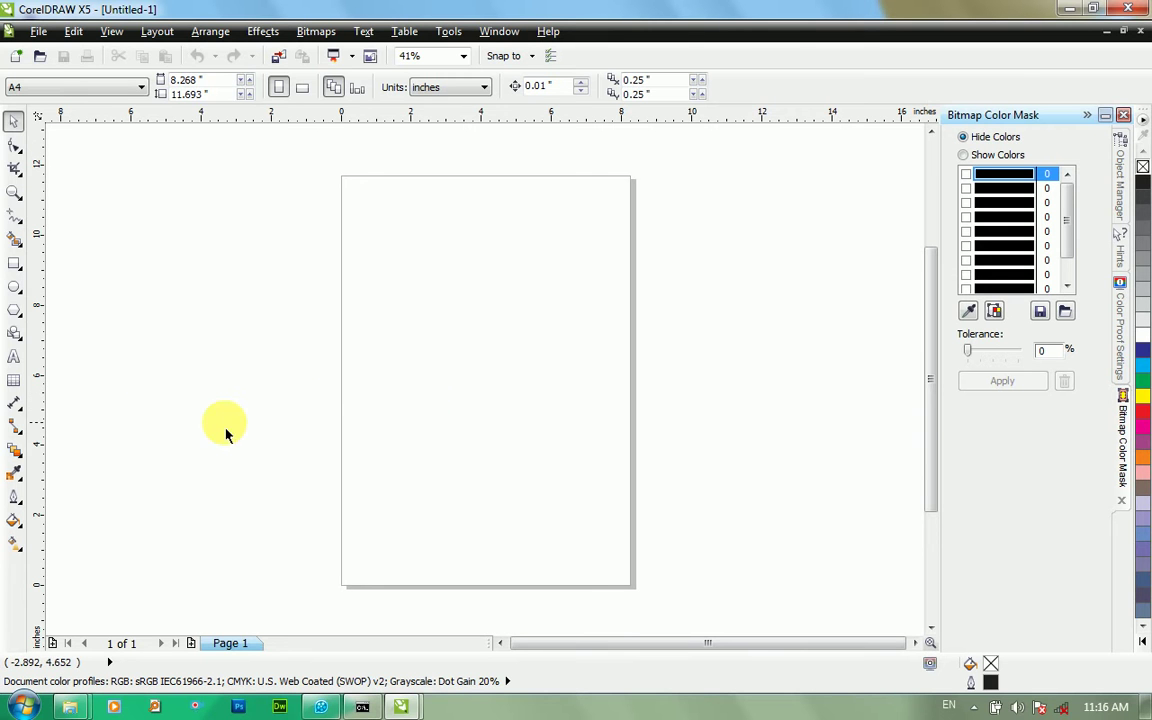
- Draw an eight-sided polygon about 6.4 by 6.0 inches and centre it on the page
click(19, 317)
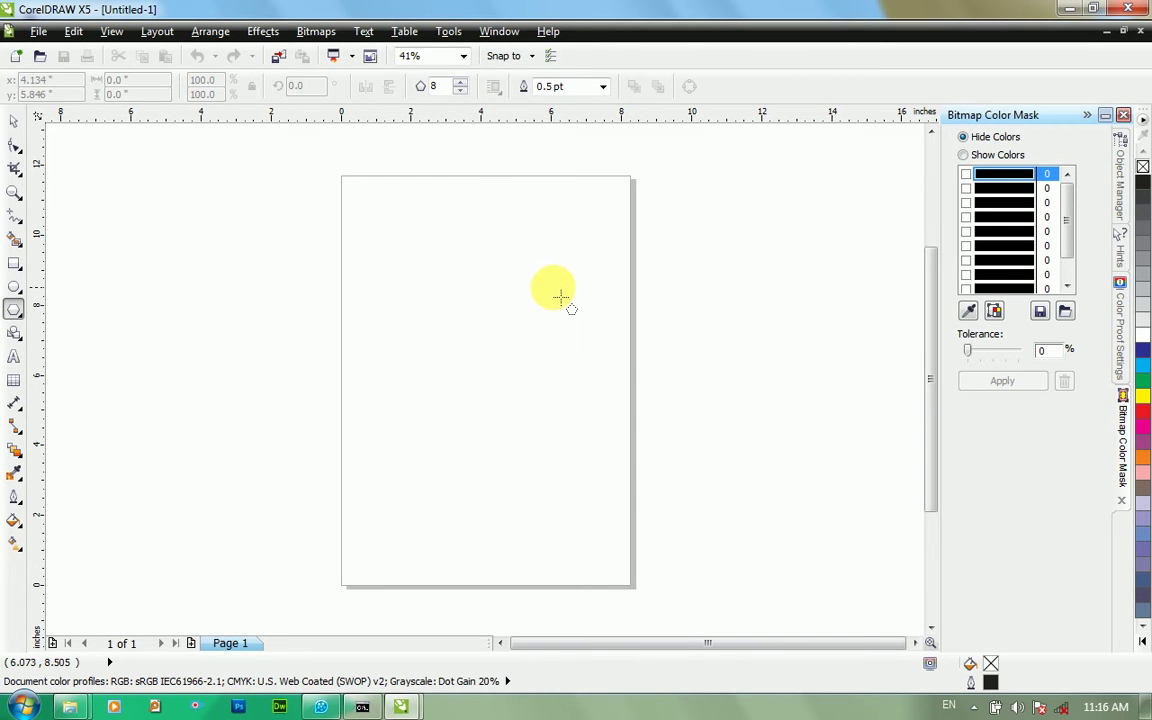
drag(552, 296, 427, 393)
key(space)
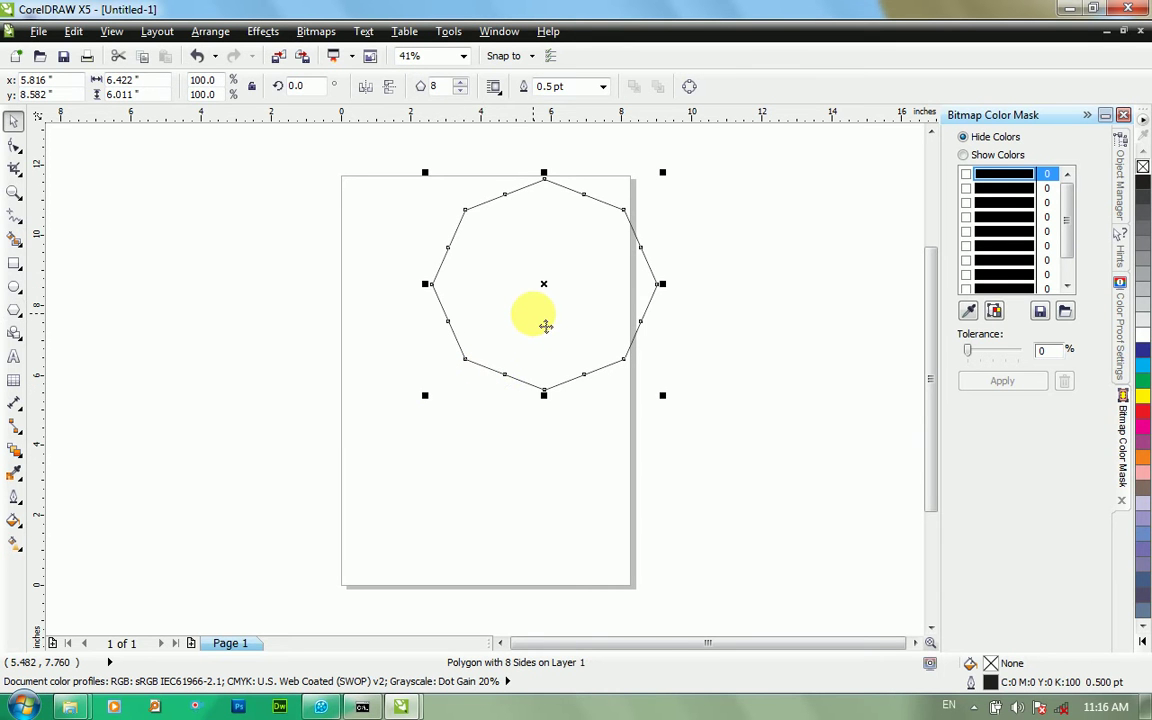
key(p)
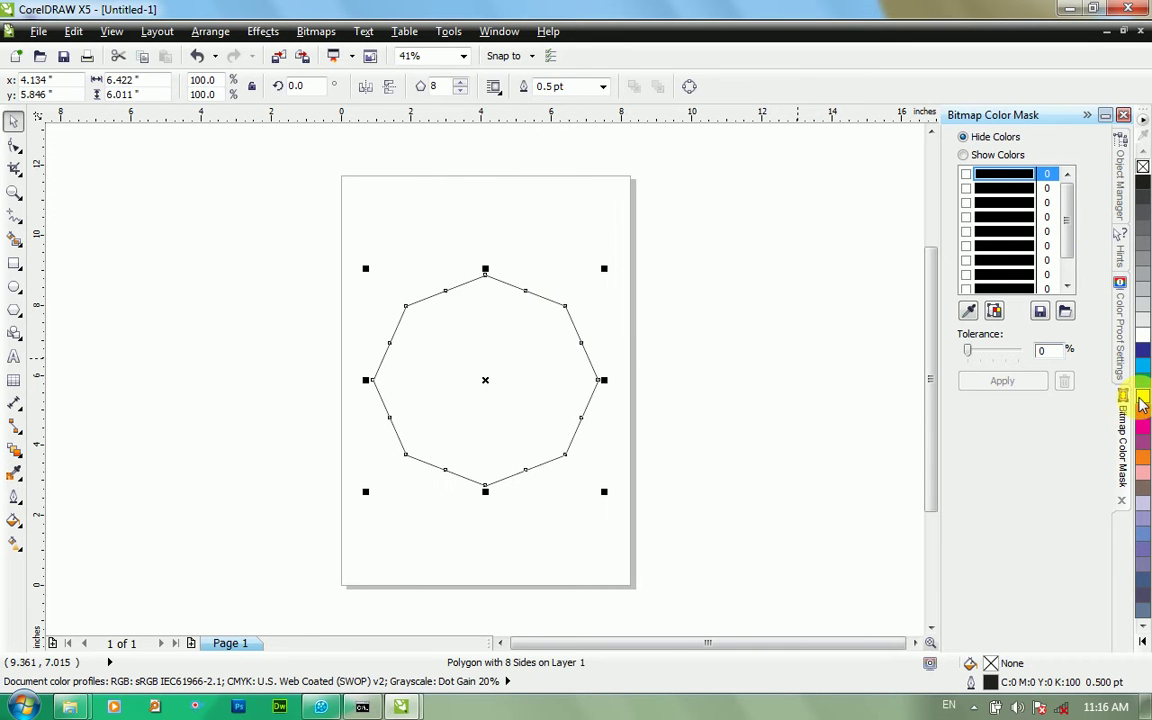
- Fill the polygon with golden yellow (C:0 M:20 Y:100 K:0) and remove its outline
click(1143, 402)
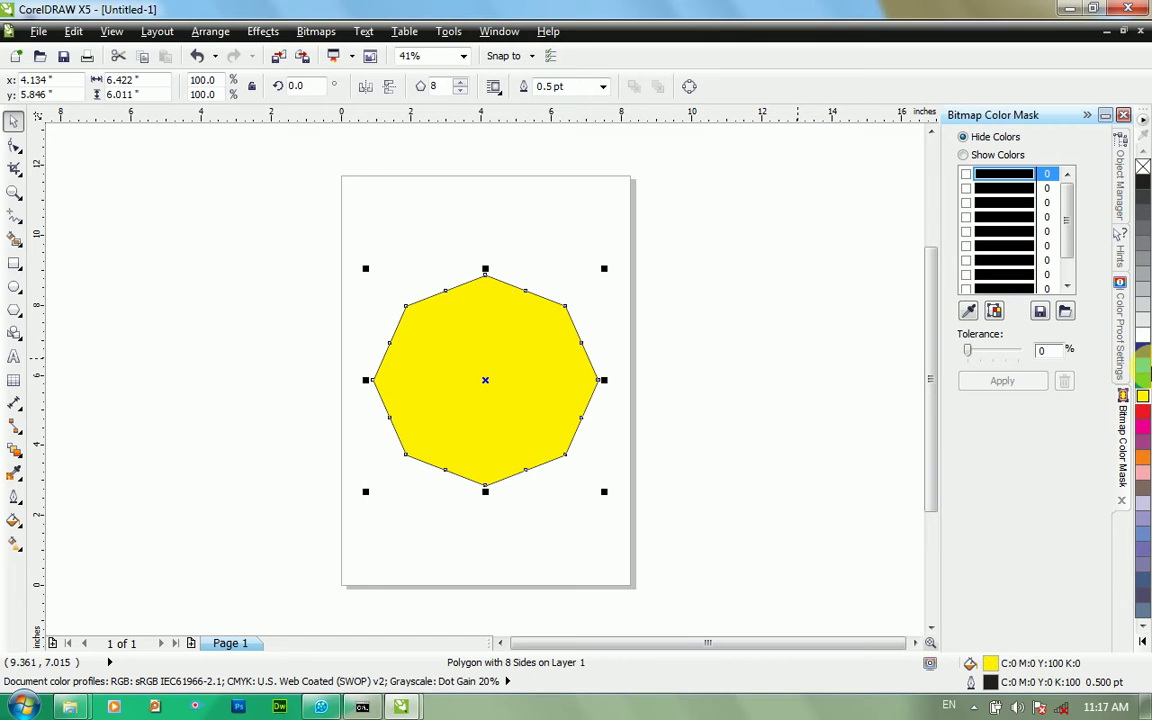
click(1143, 381)
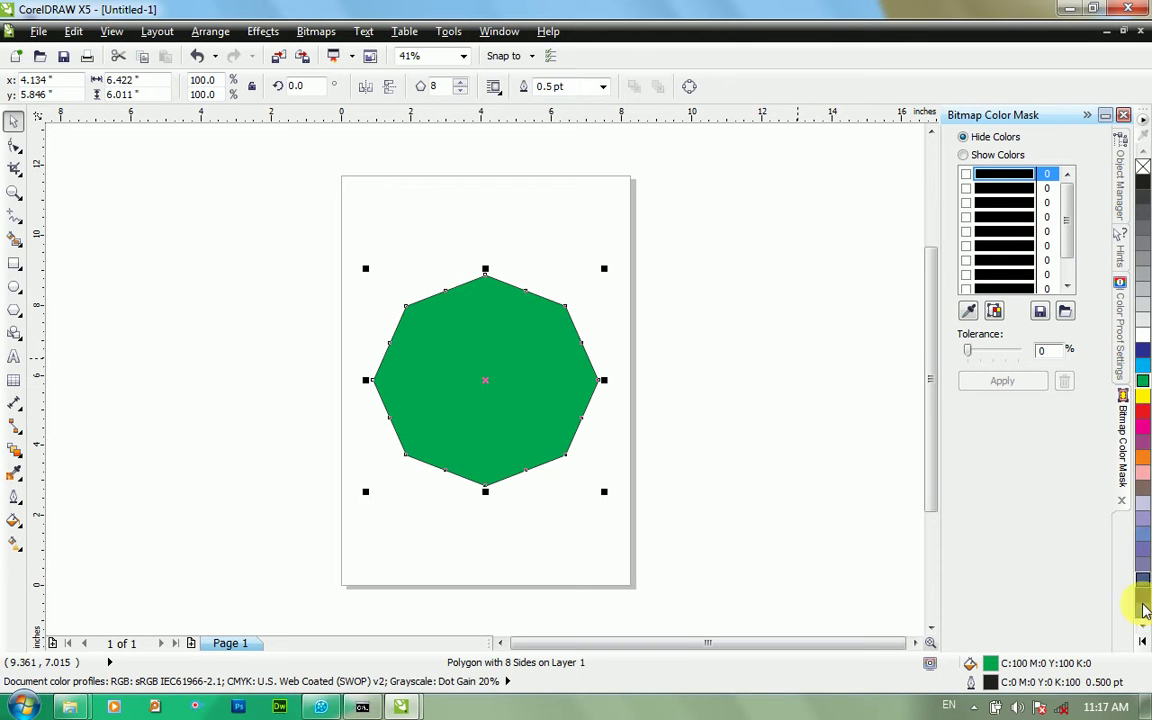
click(1142, 642)
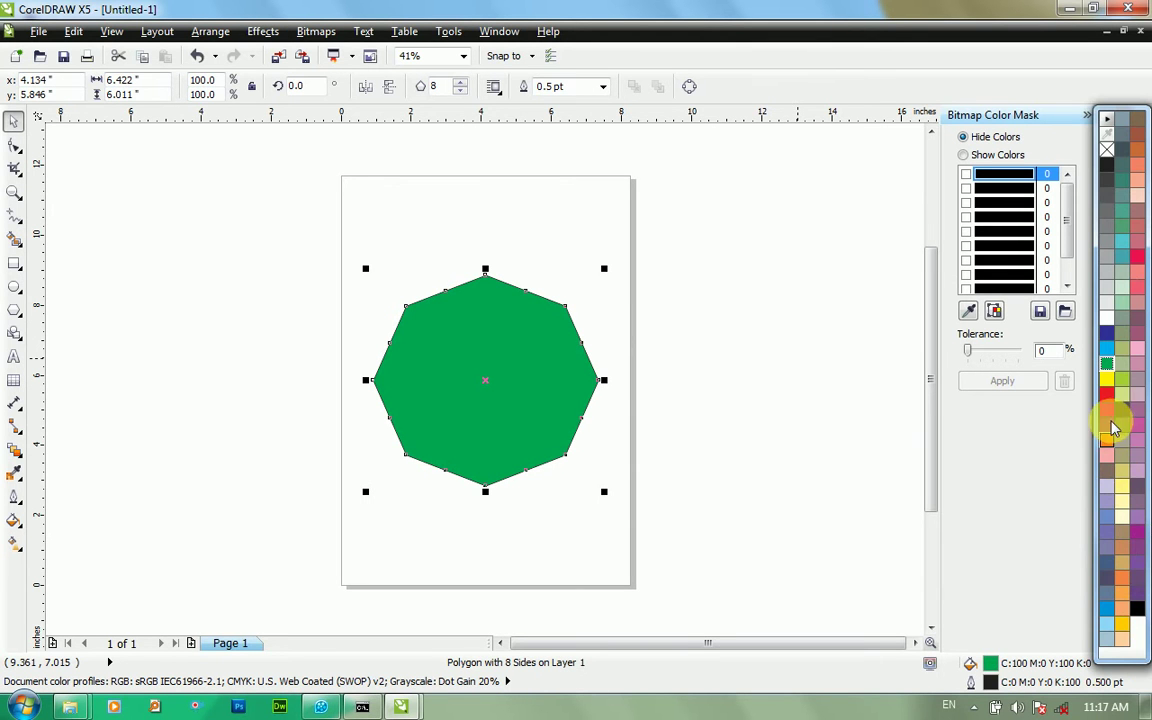
click(1123, 625)
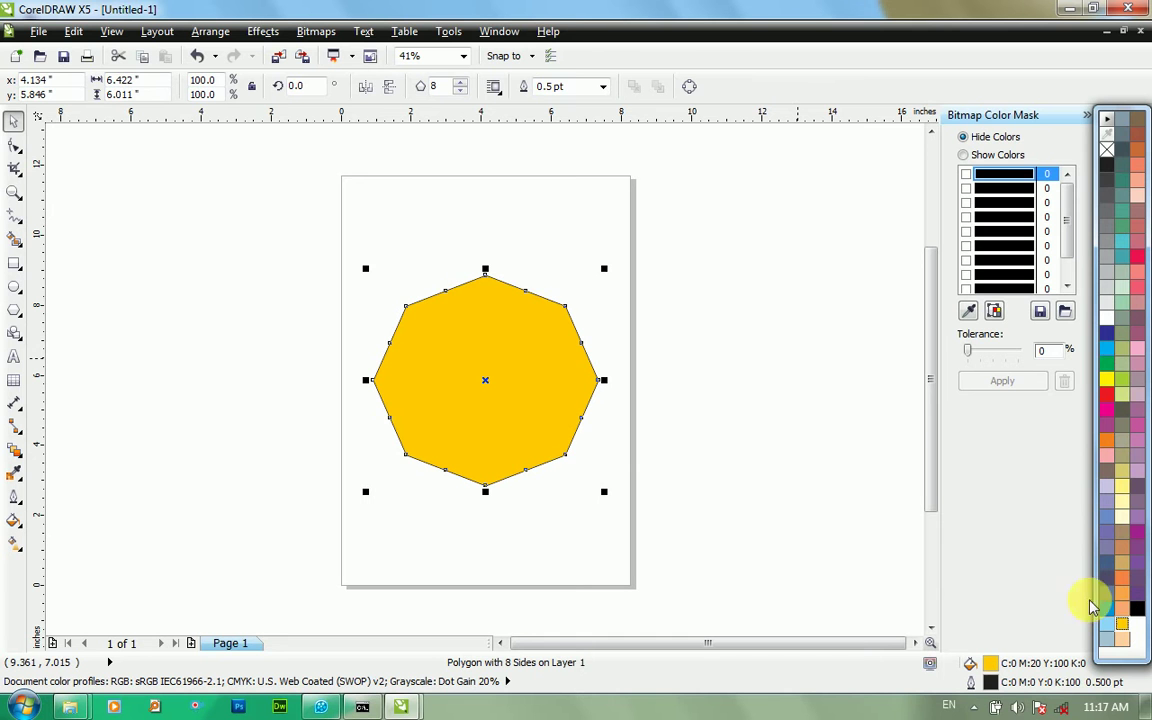
right_click(1107, 150)
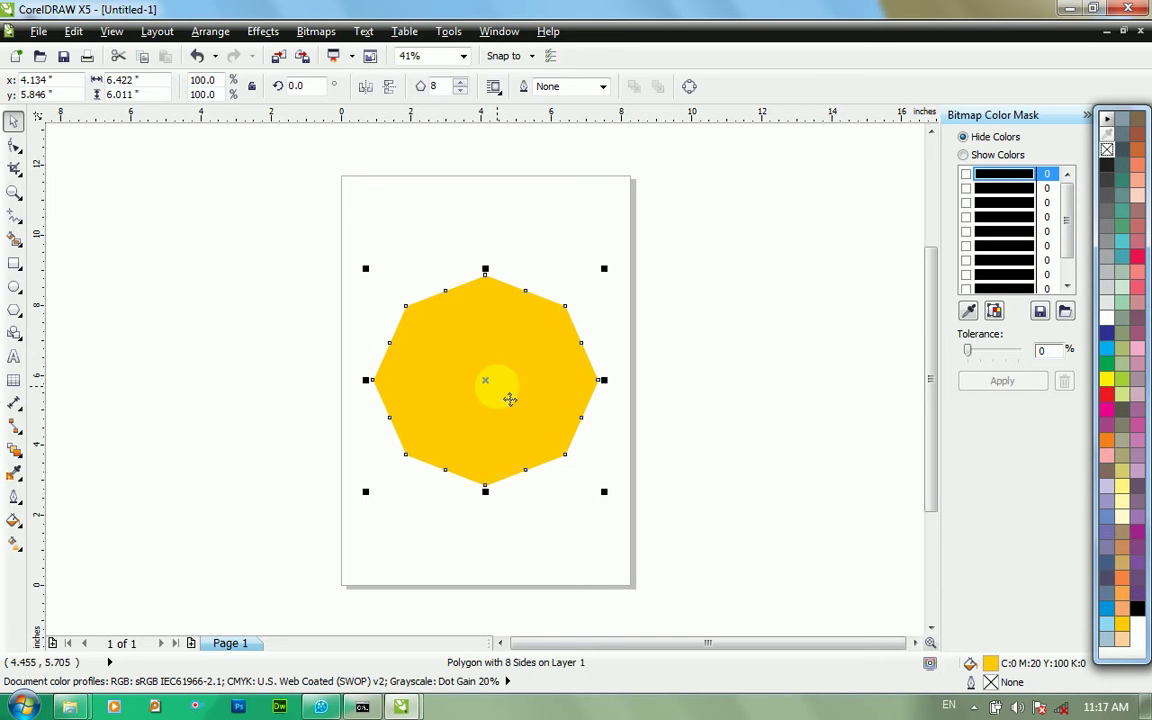
key(shift+F2)
click(805, 372)
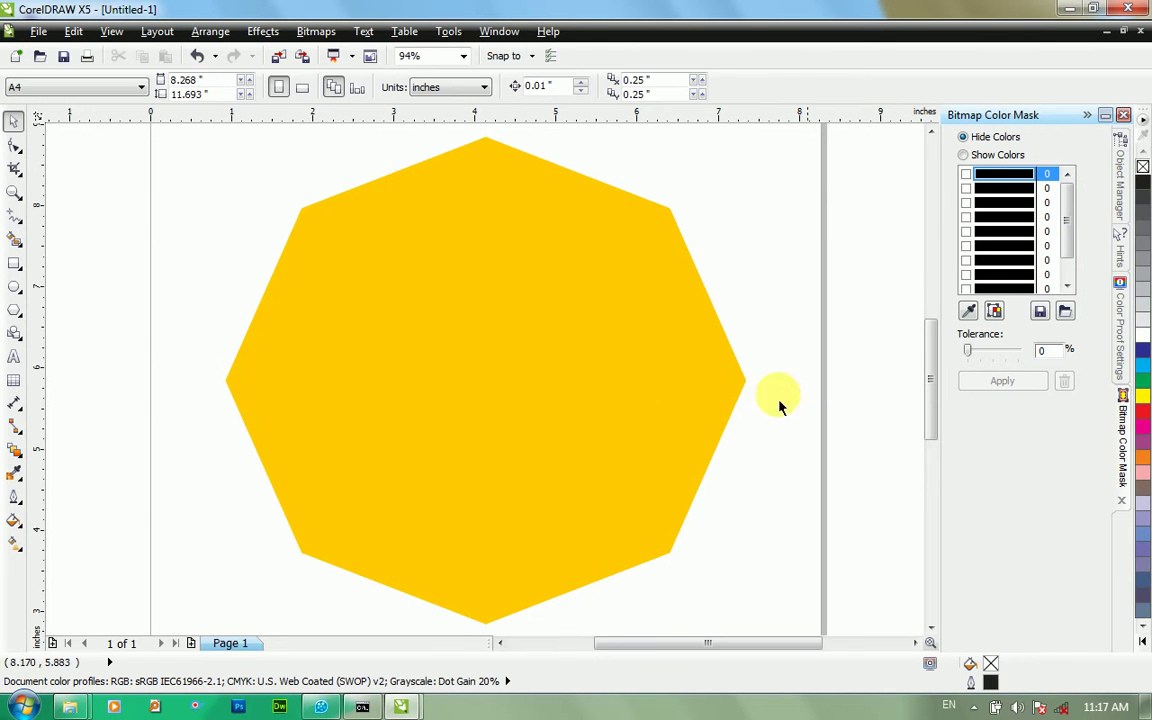
- Draw an ellipse about 6.3 by 5.5 inches overlapping the lower-right part of the polygon
scroll(632, 440, down, 2)
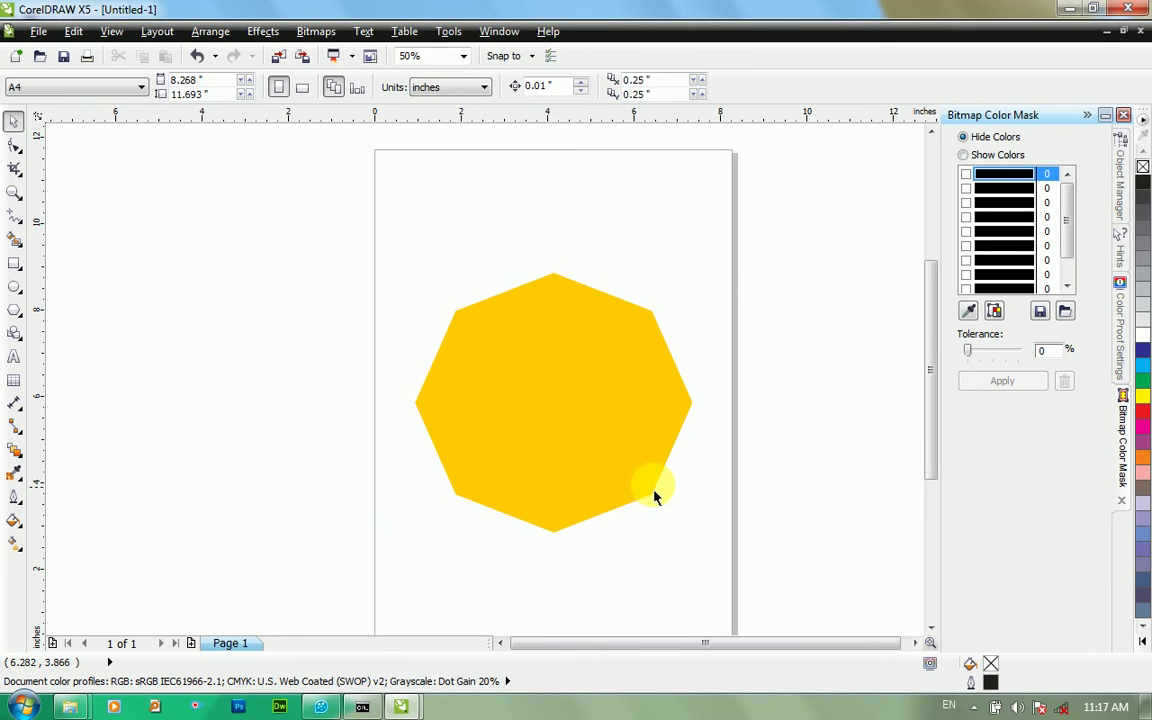
key(F7)
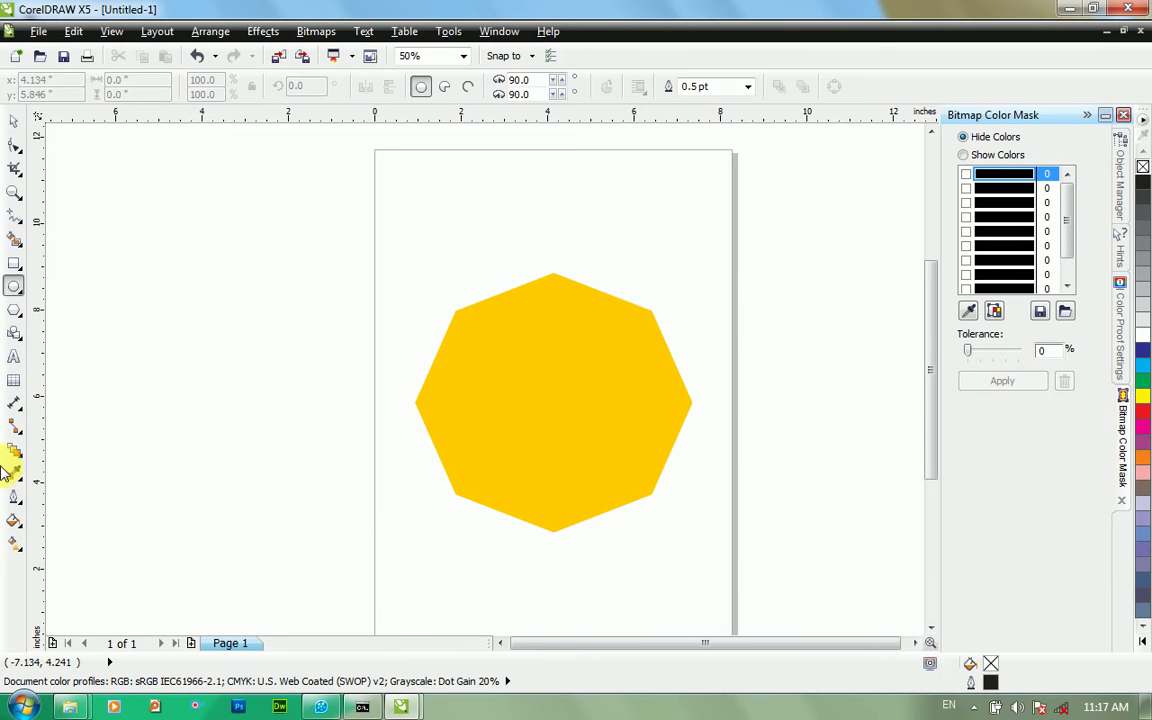
right_click(16, 292)
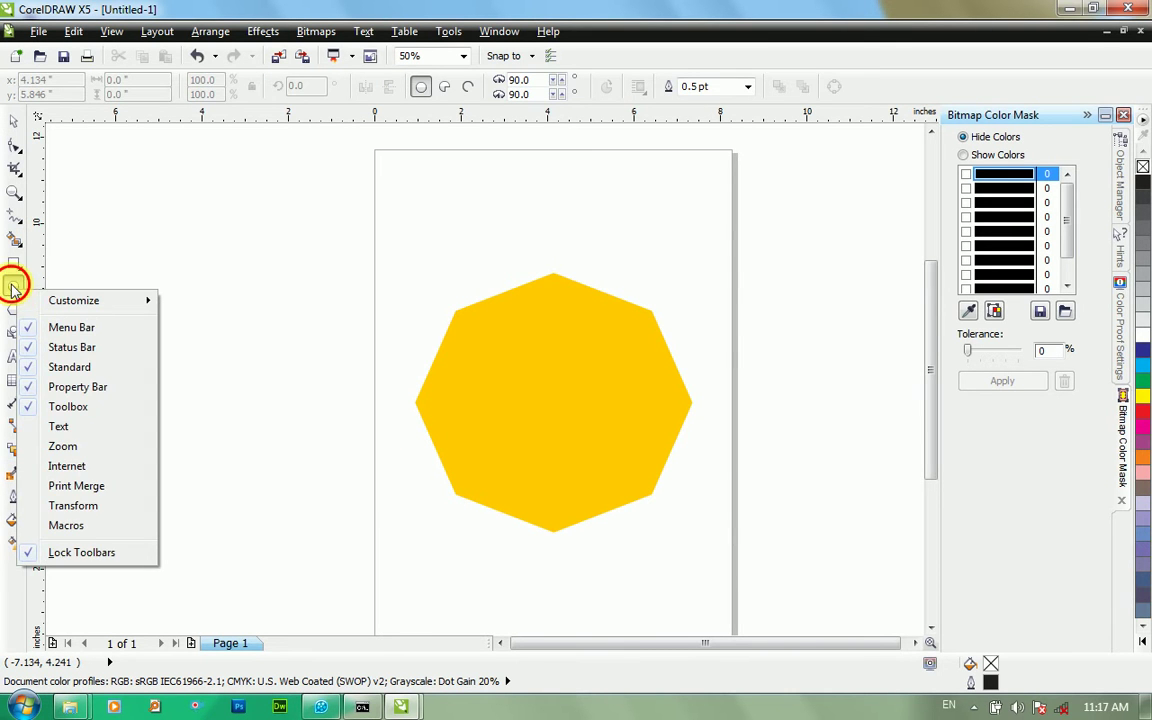
click(14, 289)
click(71, 289)
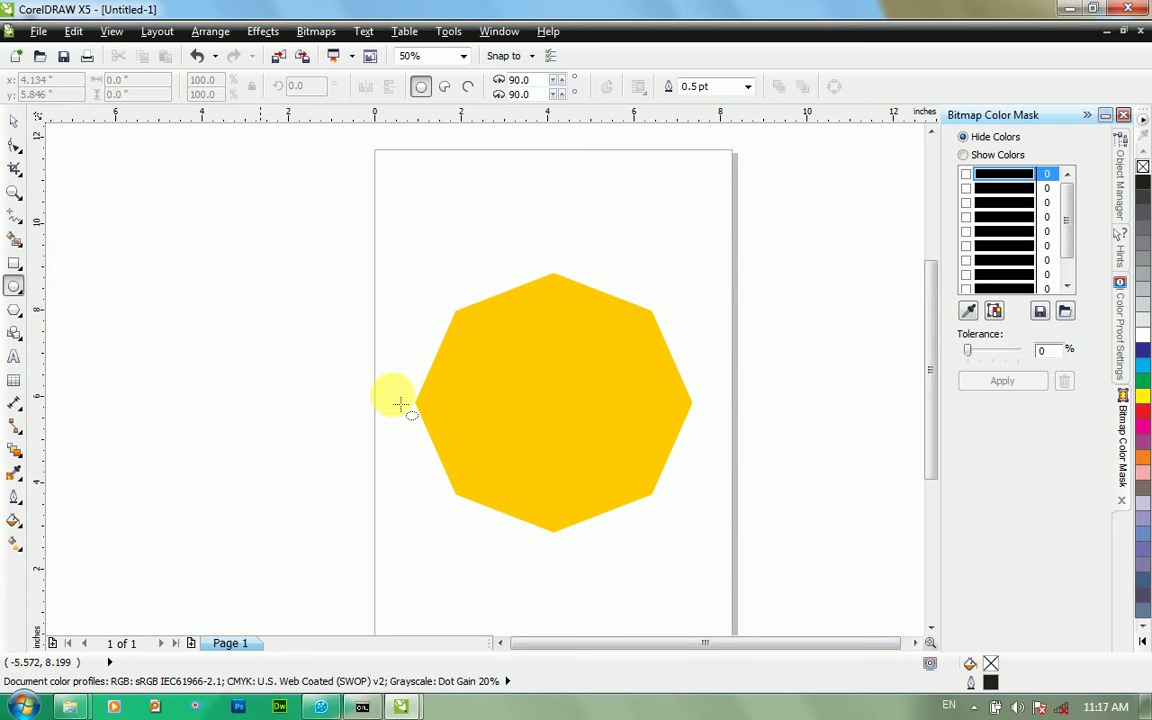
drag(609, 442, 738, 316)
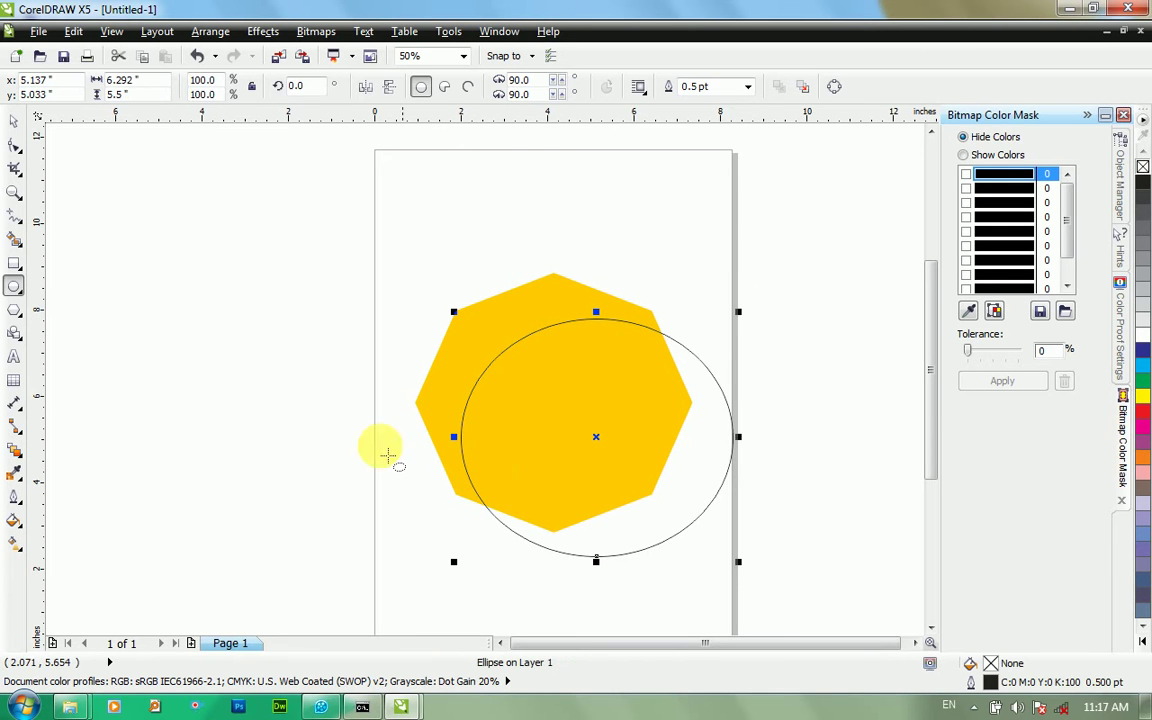
key(space)
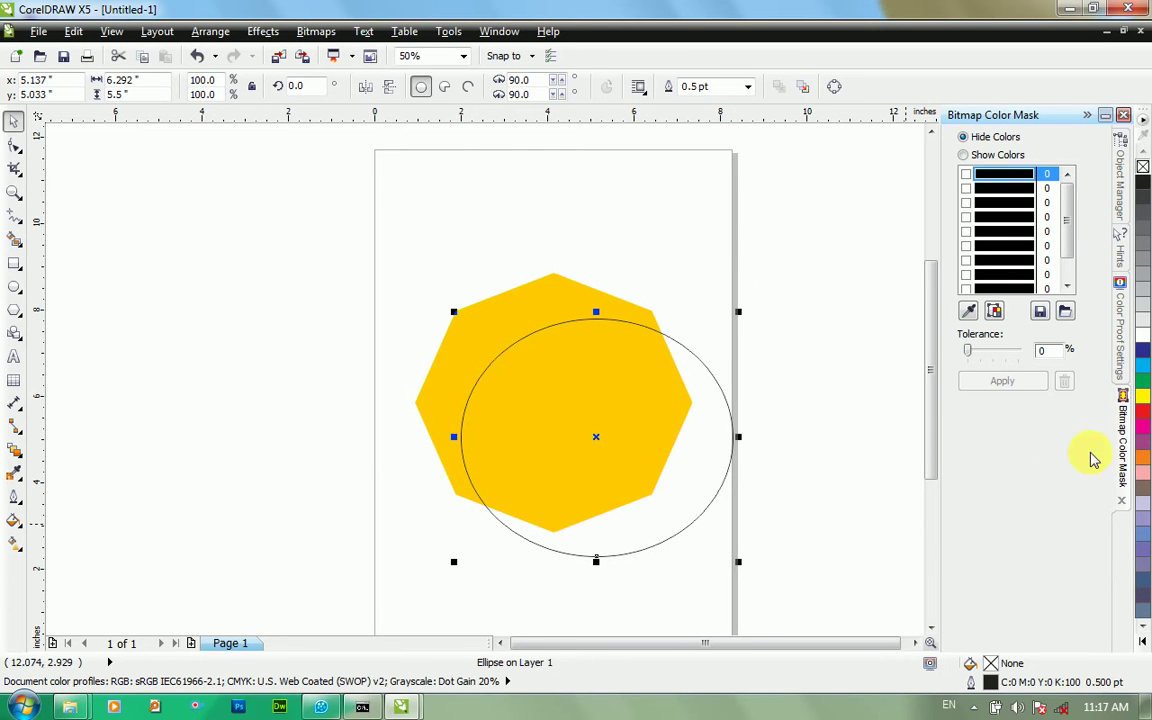
- Fill the ellipse with green (C:100 M:0 Y:100 K:0), remove its outline and deselect it
click(1144, 384)
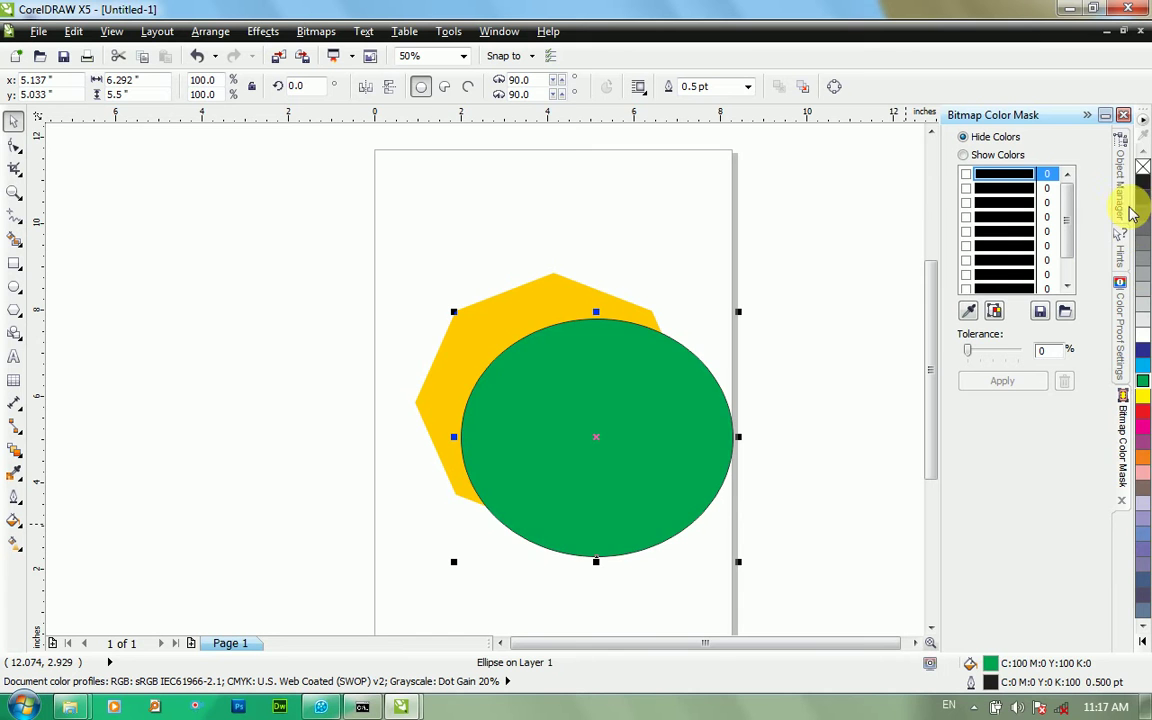
click(1143, 166)
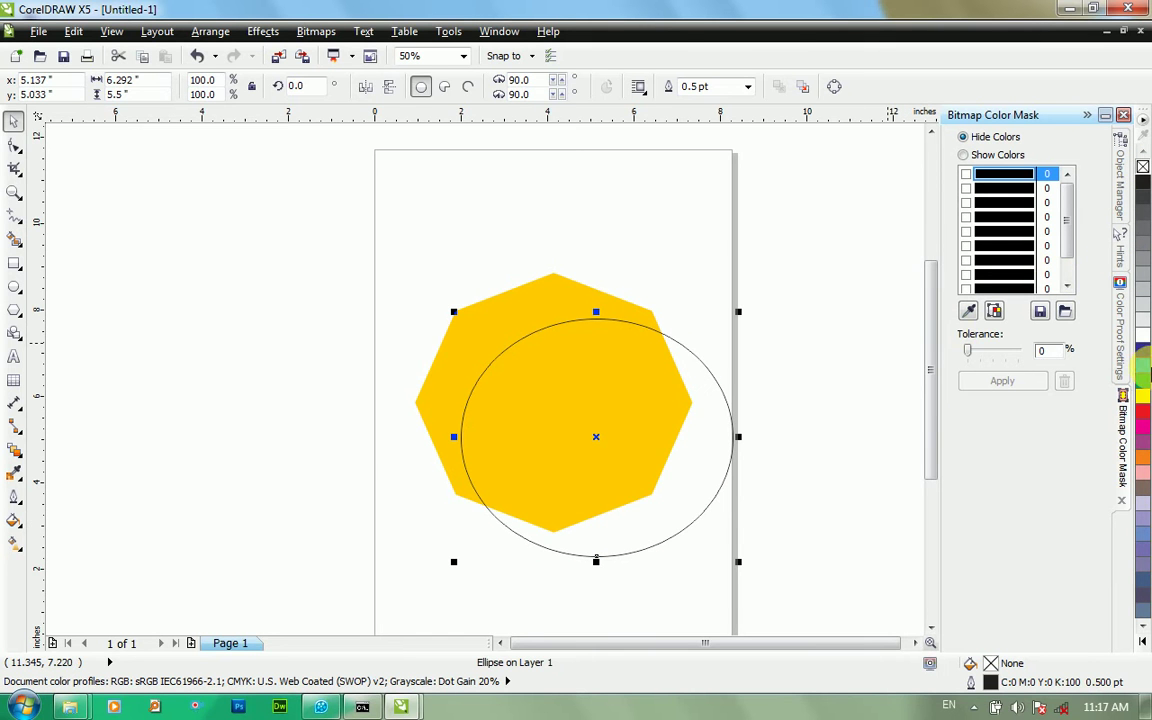
click(1144, 384)
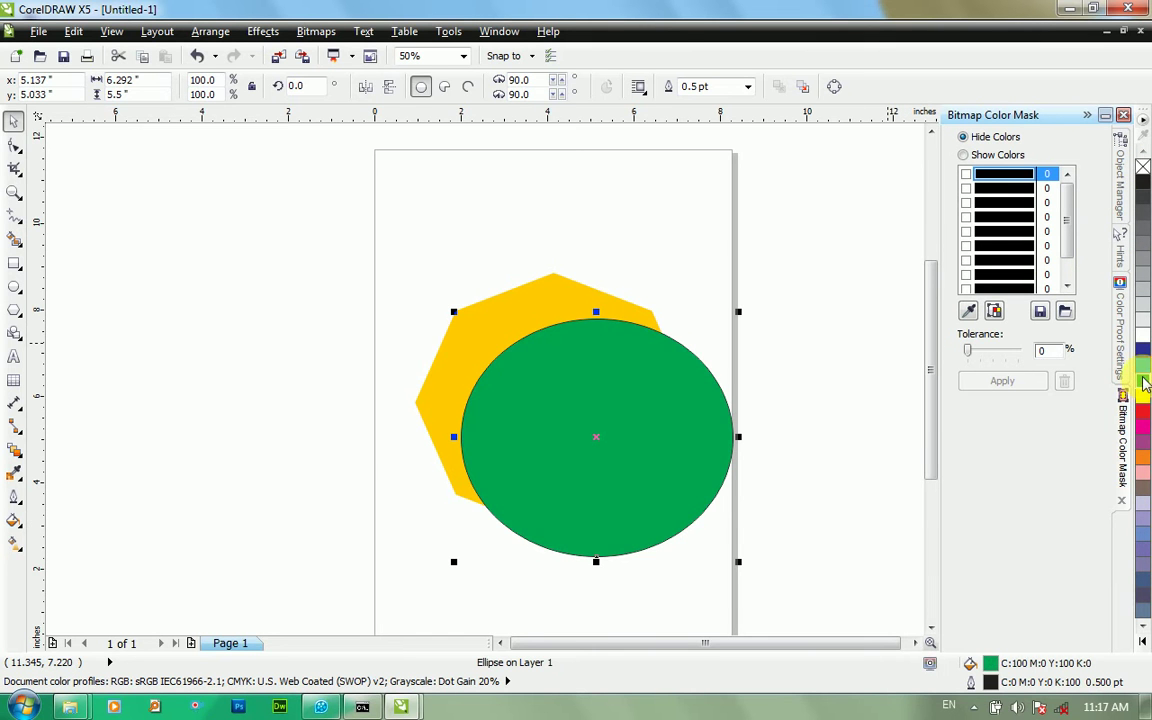
right_click(1143, 166)
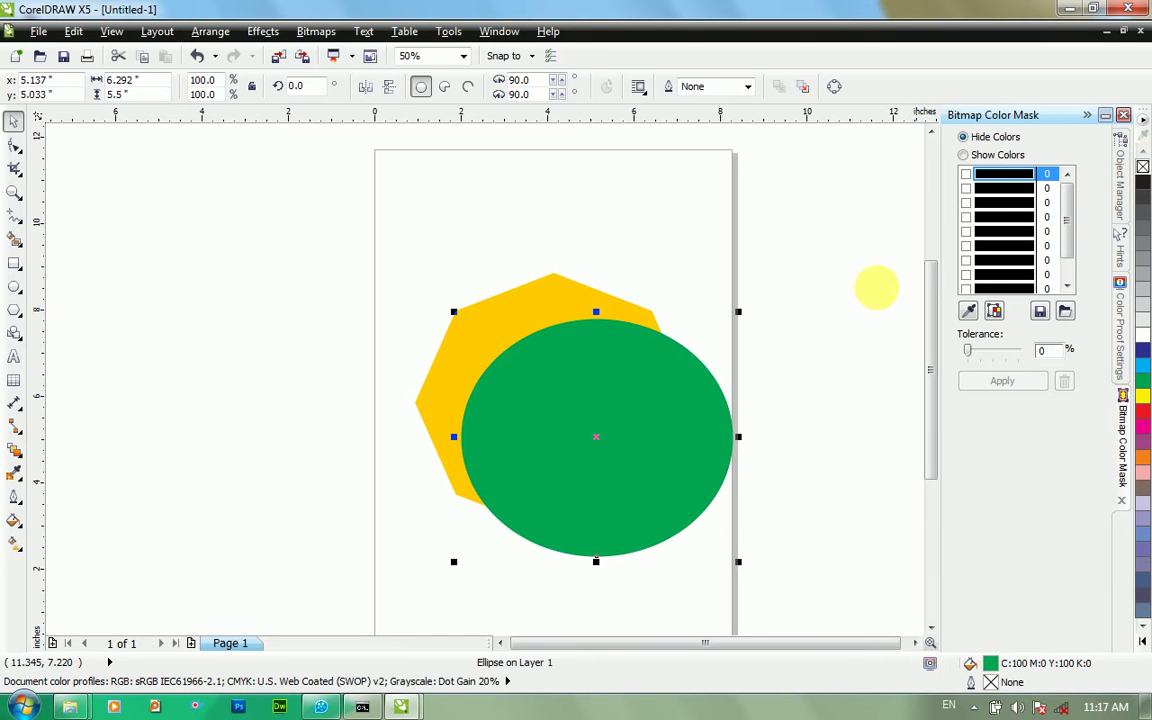
key(F7)
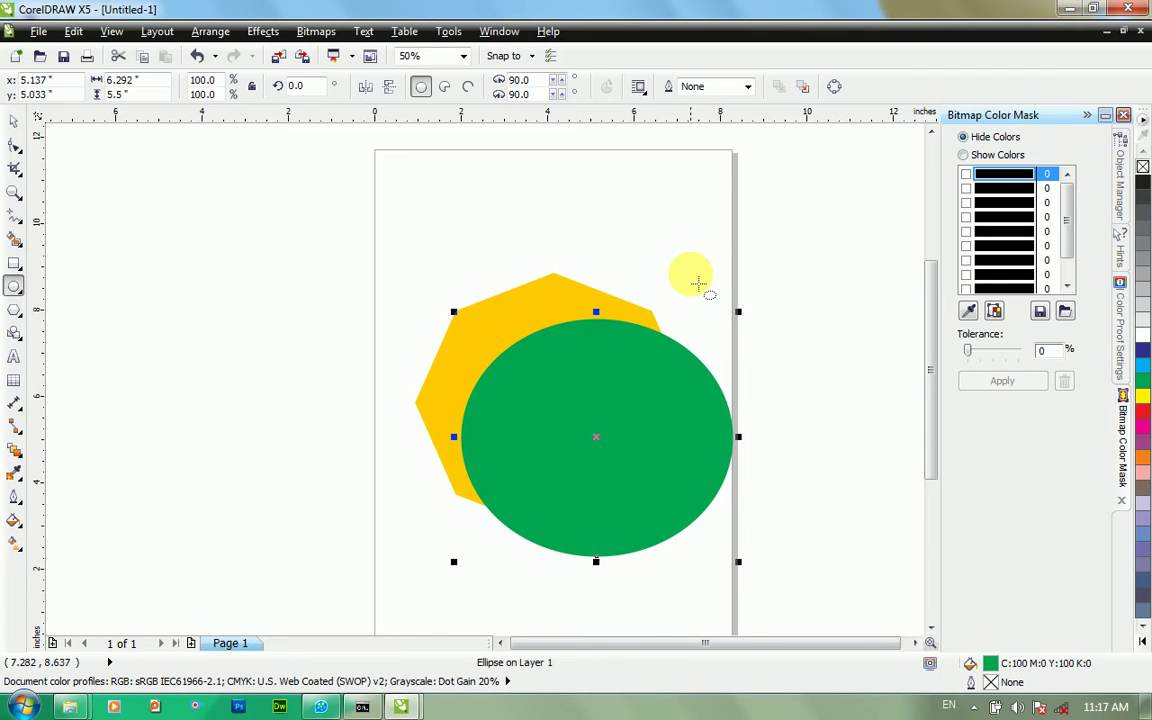
key(space)
click(690, 270)
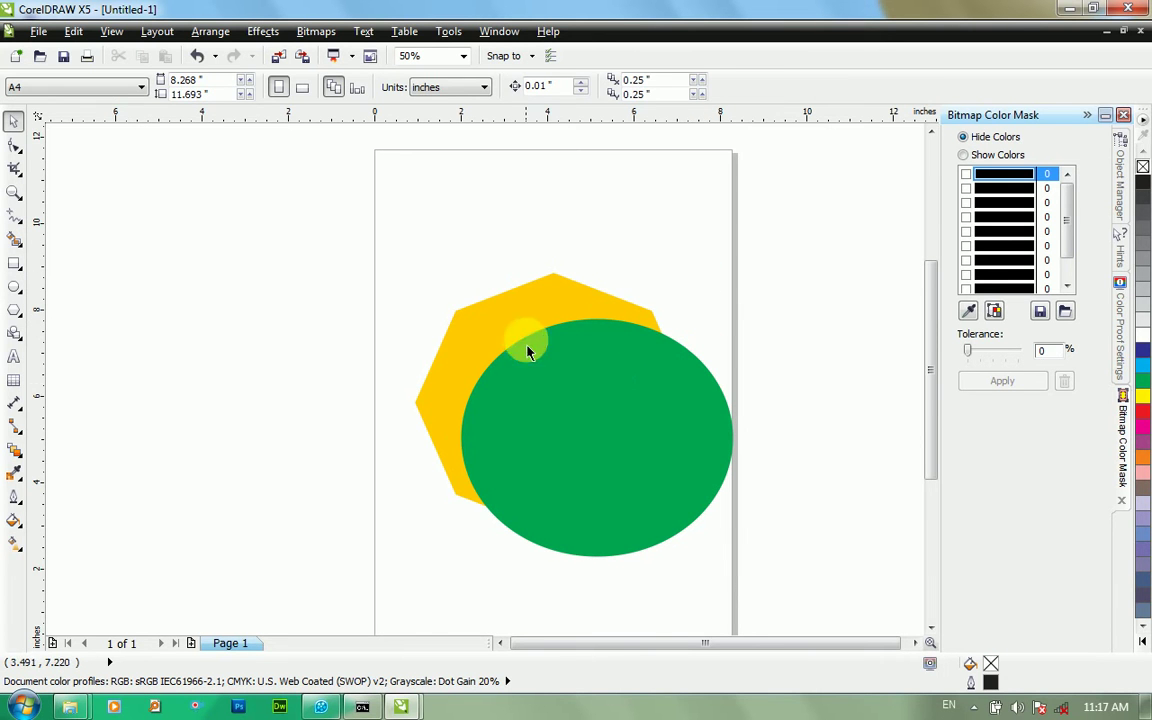
- Weld the green ellipse and the yellow polygon into a single shape
click(545, 457)
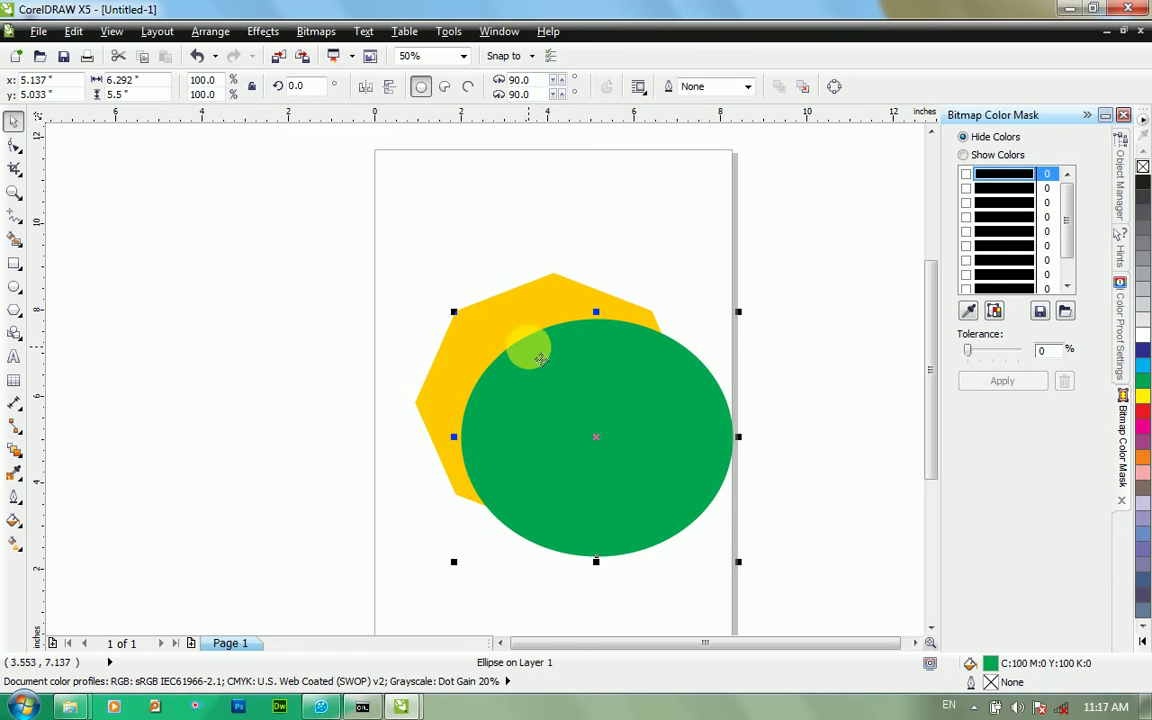
shift+click(537, 307)
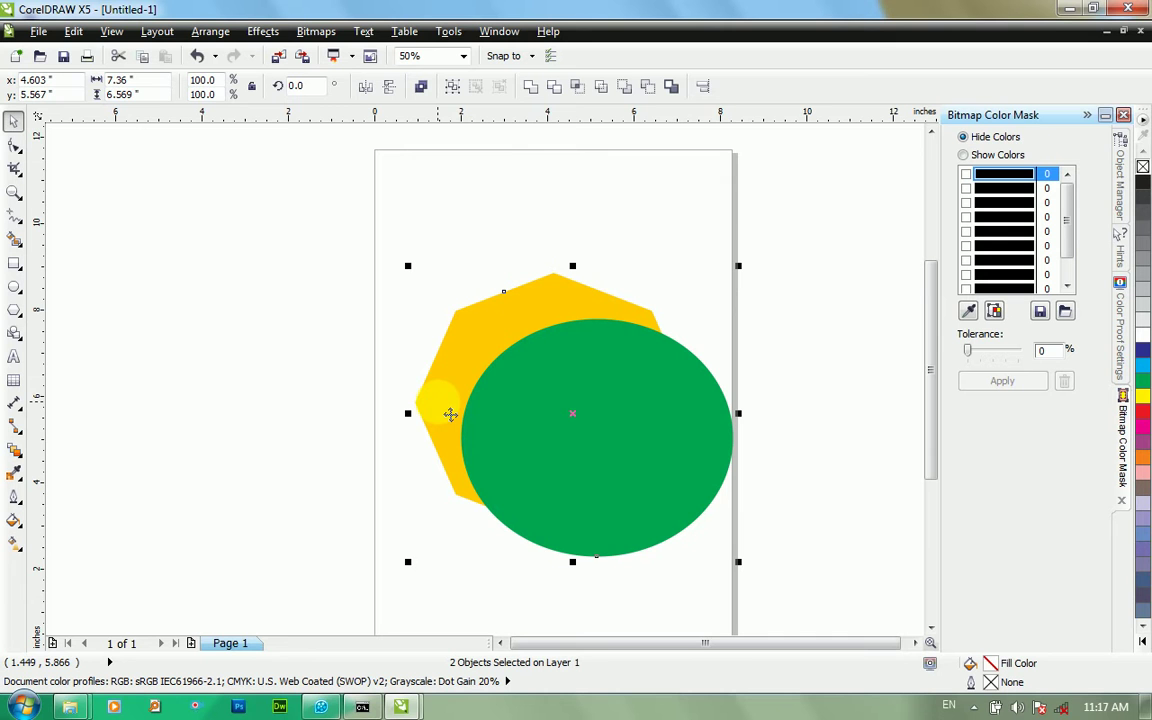
click(531, 88)
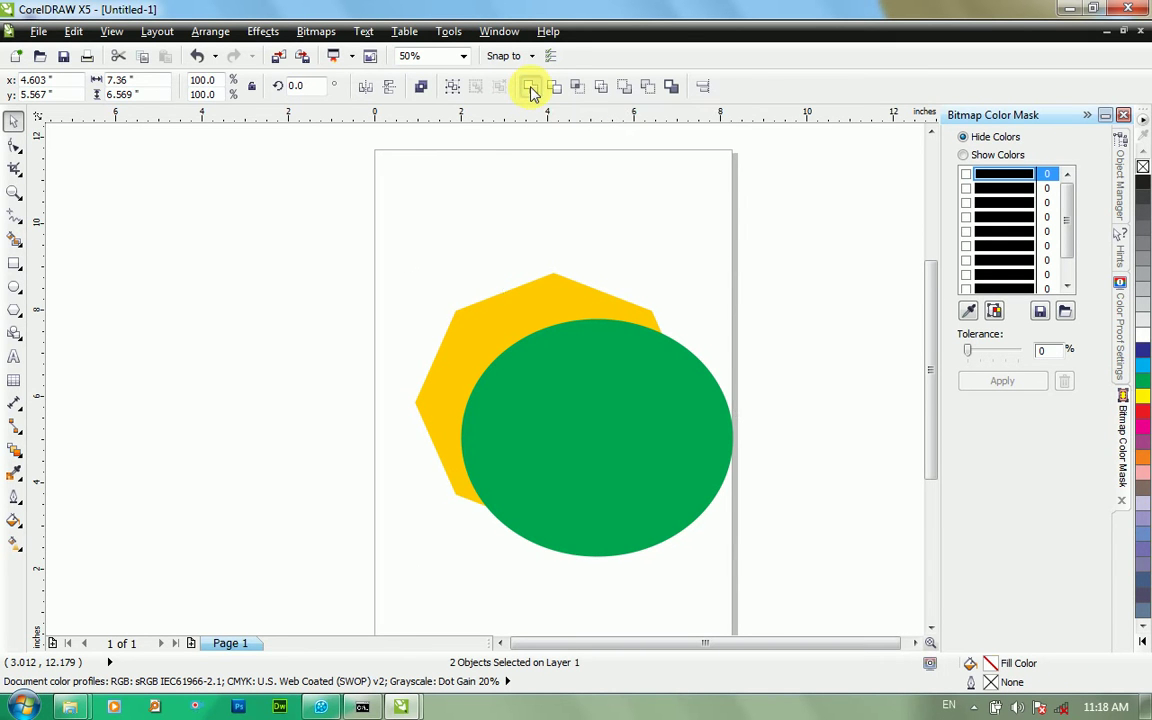
- Move the welded shape off the page's left side and fill it with purple (C:20 M:80 Y:0 K:20)
drag(668, 452, 276, 402)
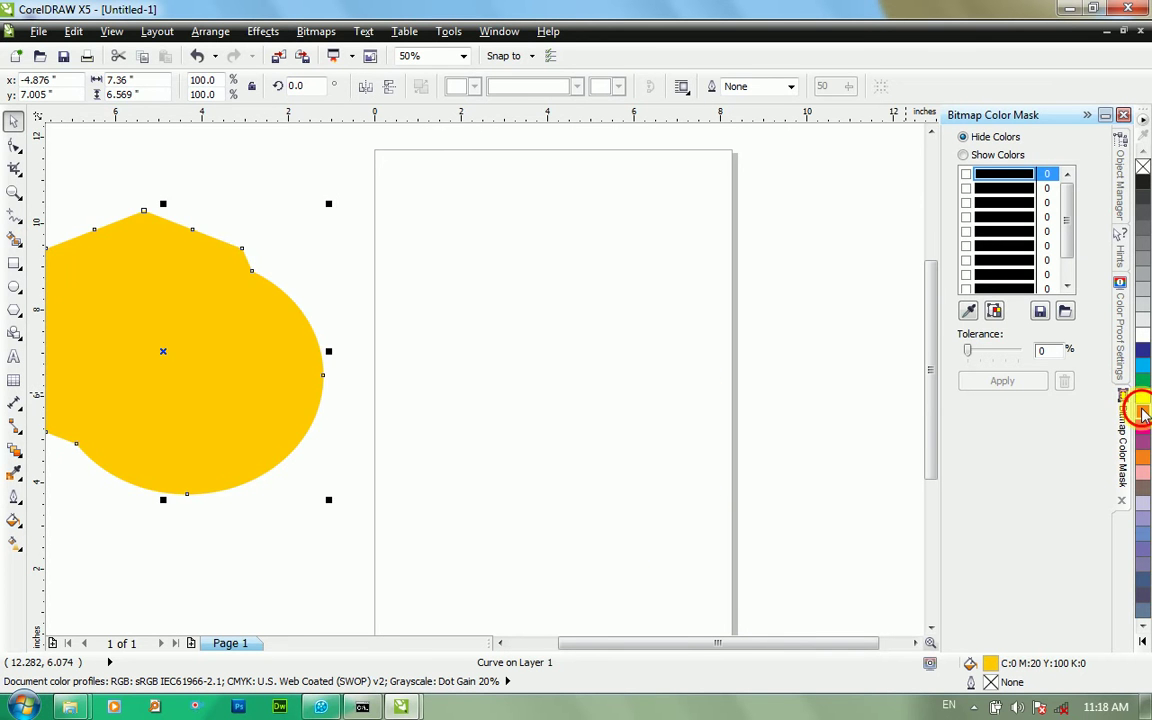
click(1143, 412)
click(1143, 441)
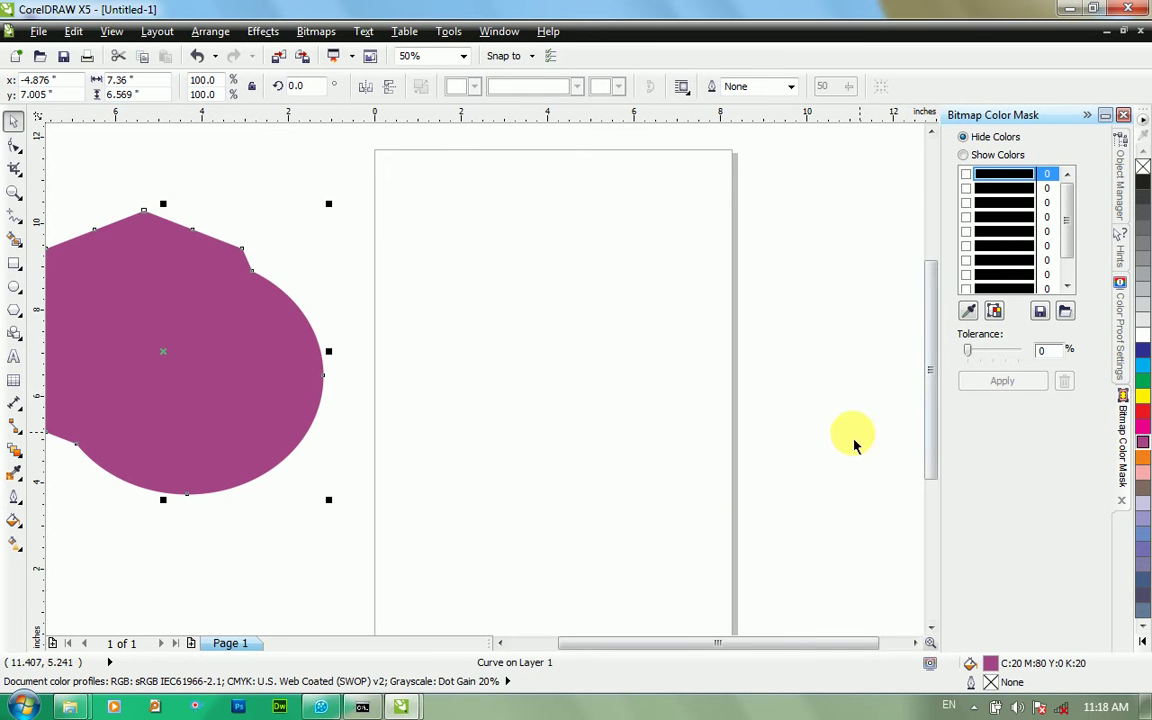
- Undo the recolouring, the move and the weld to restore the separate polygon and ellipse, and clear the selection
key(ctrl+z)
key(ctrl+z)
key(ctrl+z)
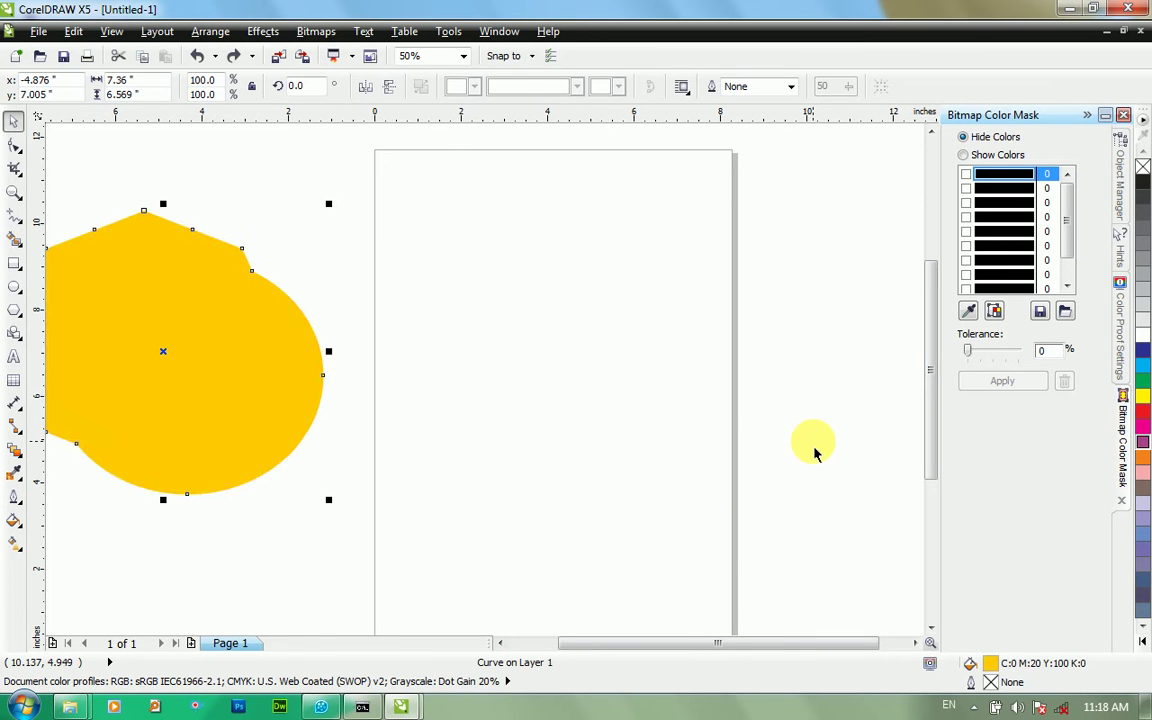
key(ctrl+z)
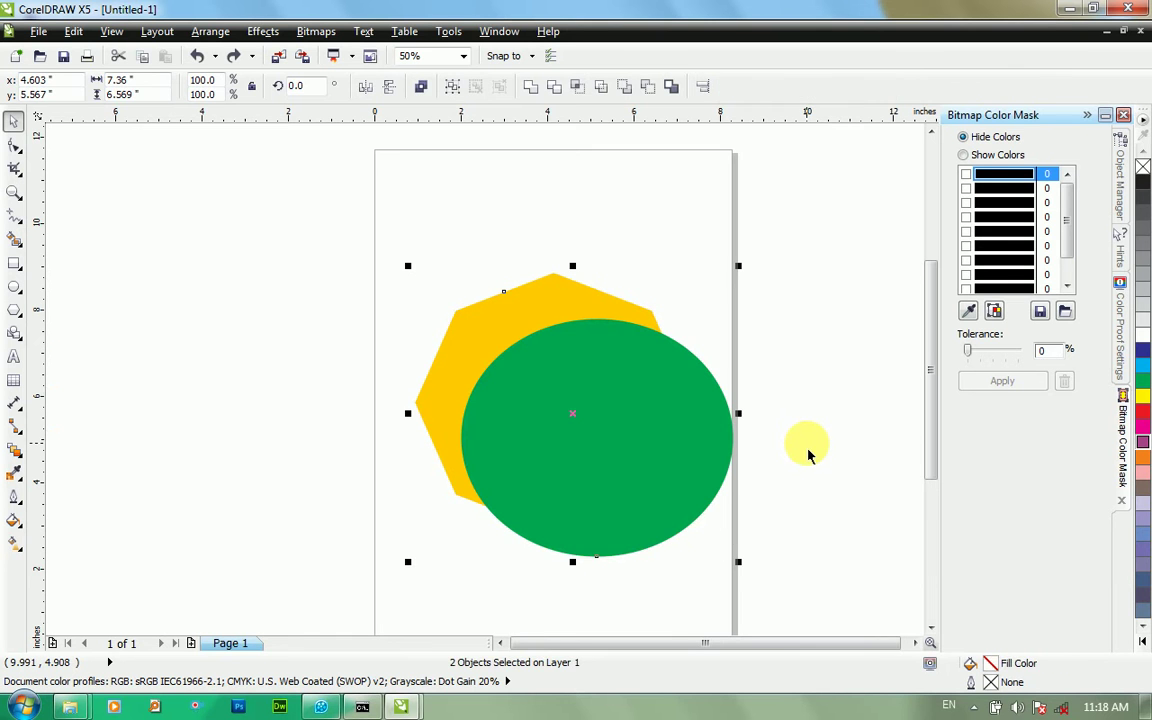
click(803, 447)
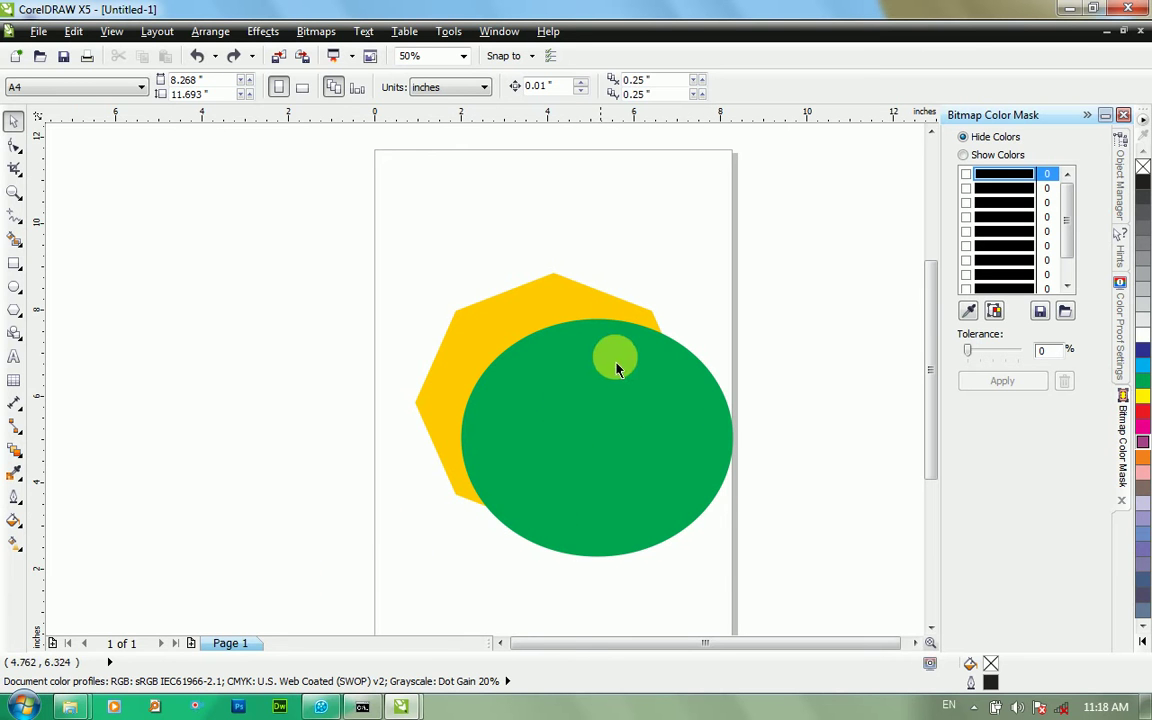
- Bring the yellow polygon in front of the green ellipse and send it behind the ellipse again
click(613, 319)
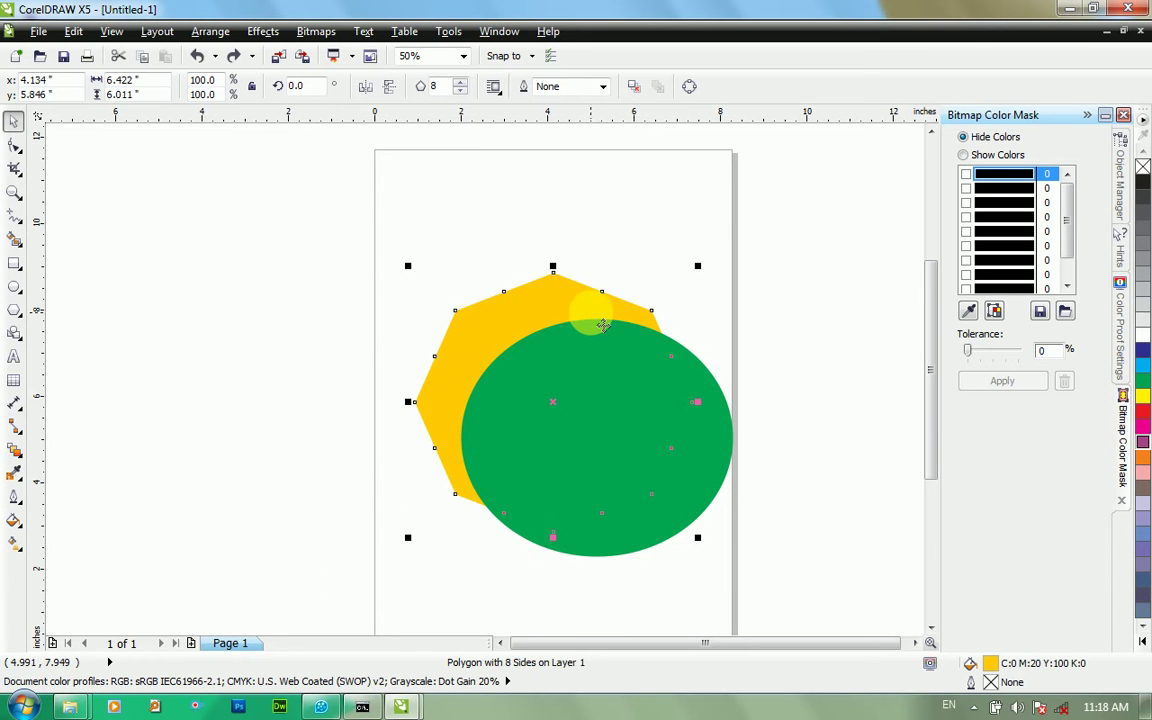
key(shift+Page_Up)
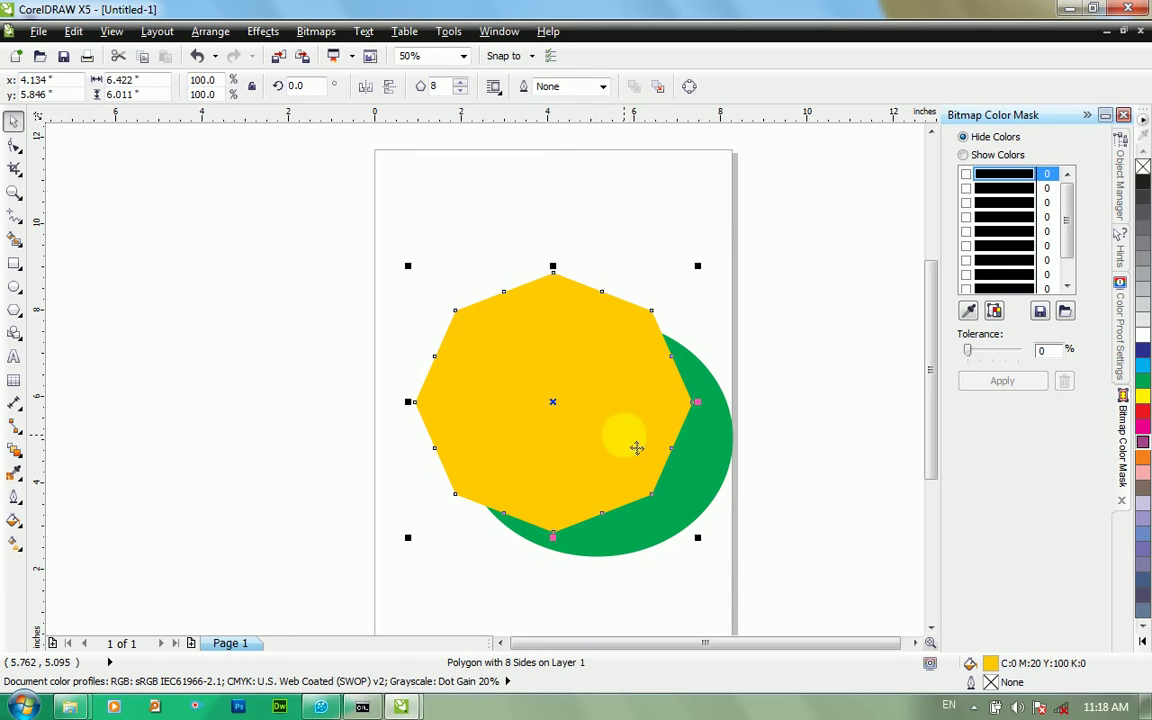
key(shift+Page_Down)
- Trim the yellow polygon with the overlapping green ellipse and move the two shapes apart, placing the ellipse off the page's left side
click(699, 445)
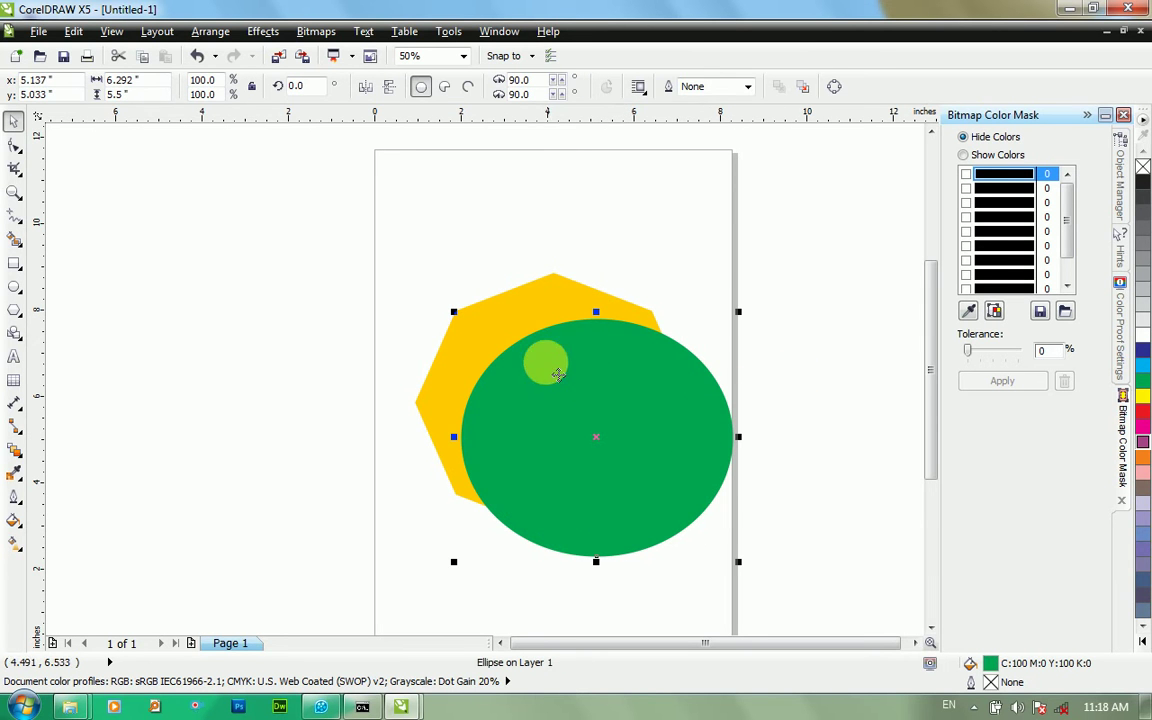
shift+click(540, 318)
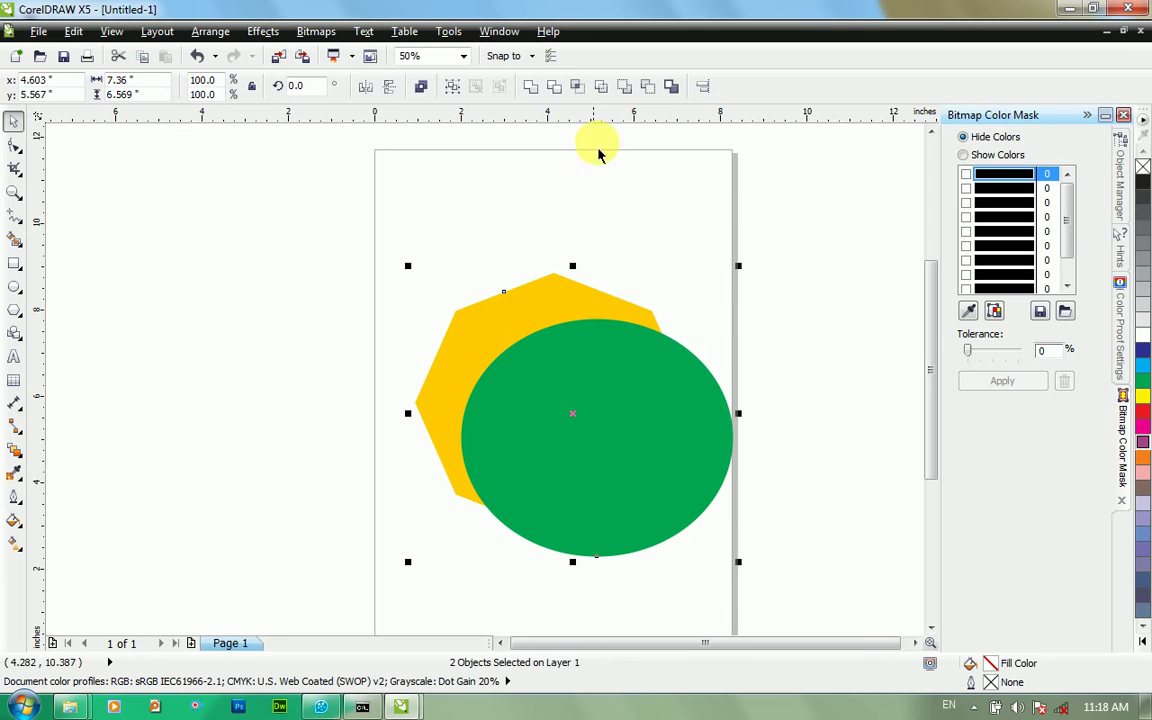
click(557, 93)
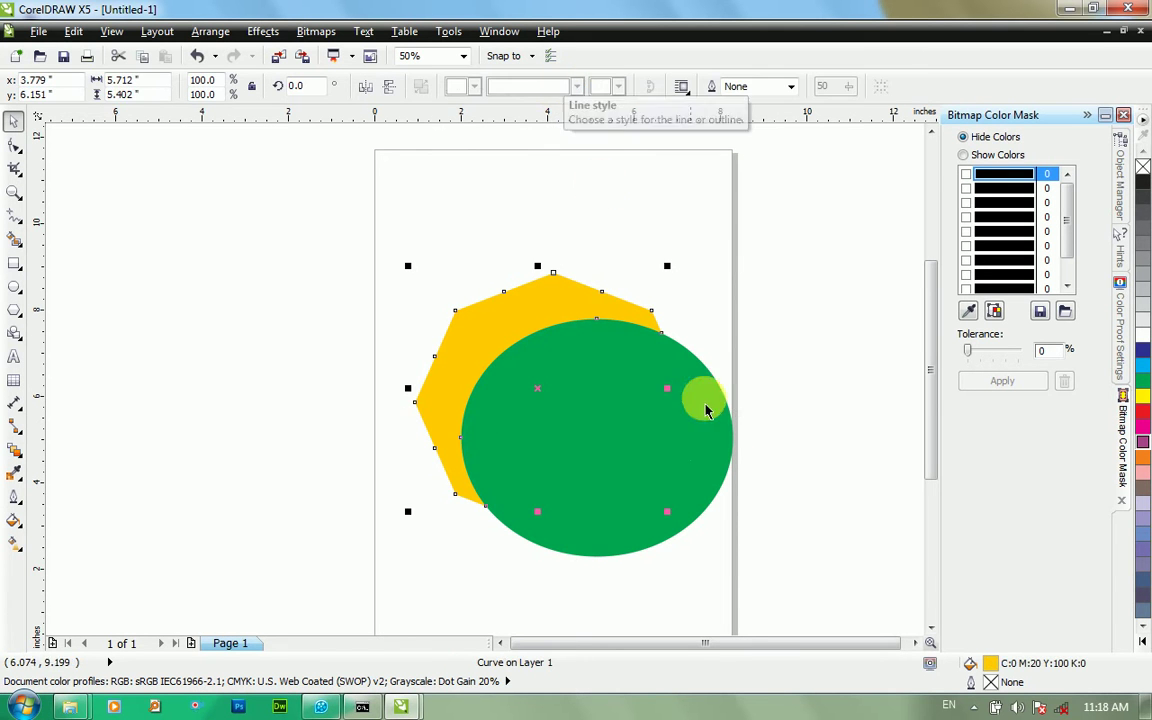
drag(731, 459, 308, 420)
drag(470, 399, 536, 303)
drag(566, 257, 533, 339)
drag(322, 413, 302, 347)
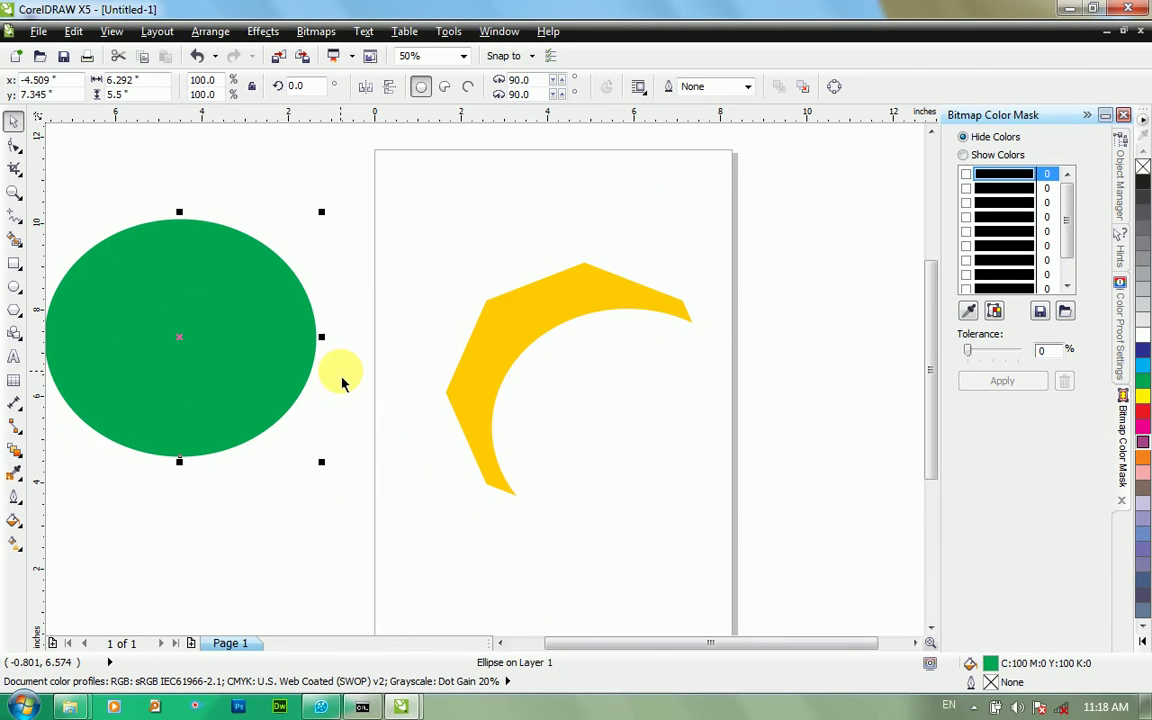
- Delete the green ellipse and fill the remaining crescent with yellow (C:0 M:0 Y:100 K:0)
key(Delete)
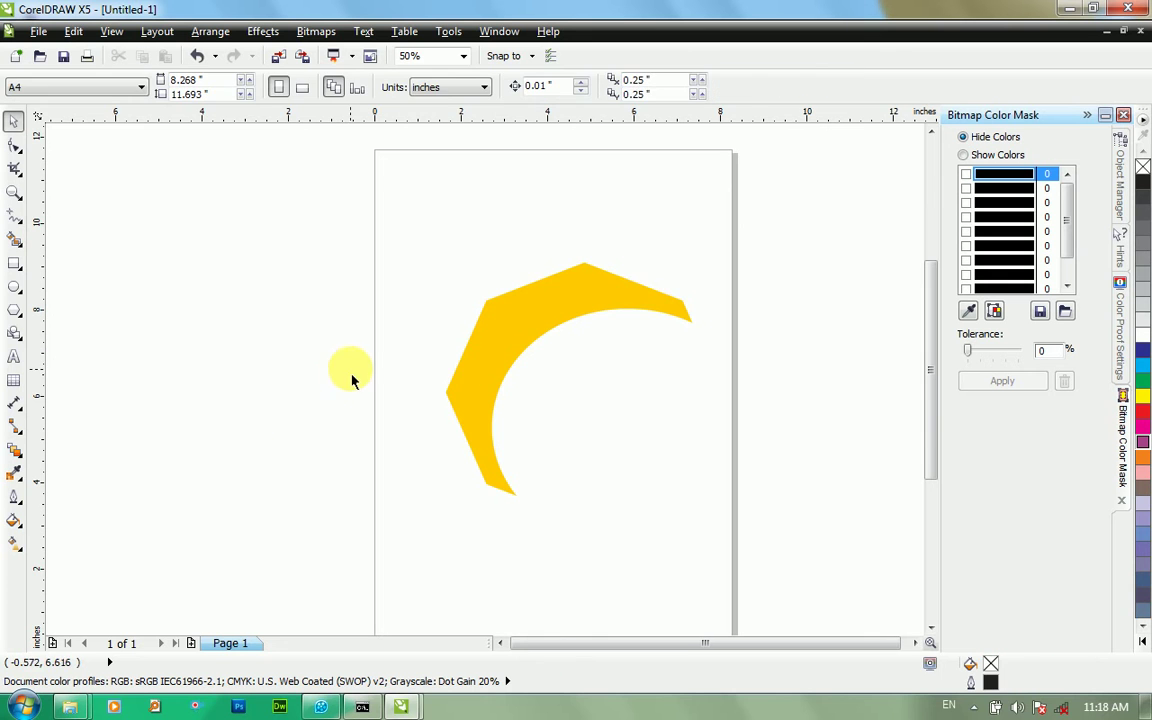
click(515, 341)
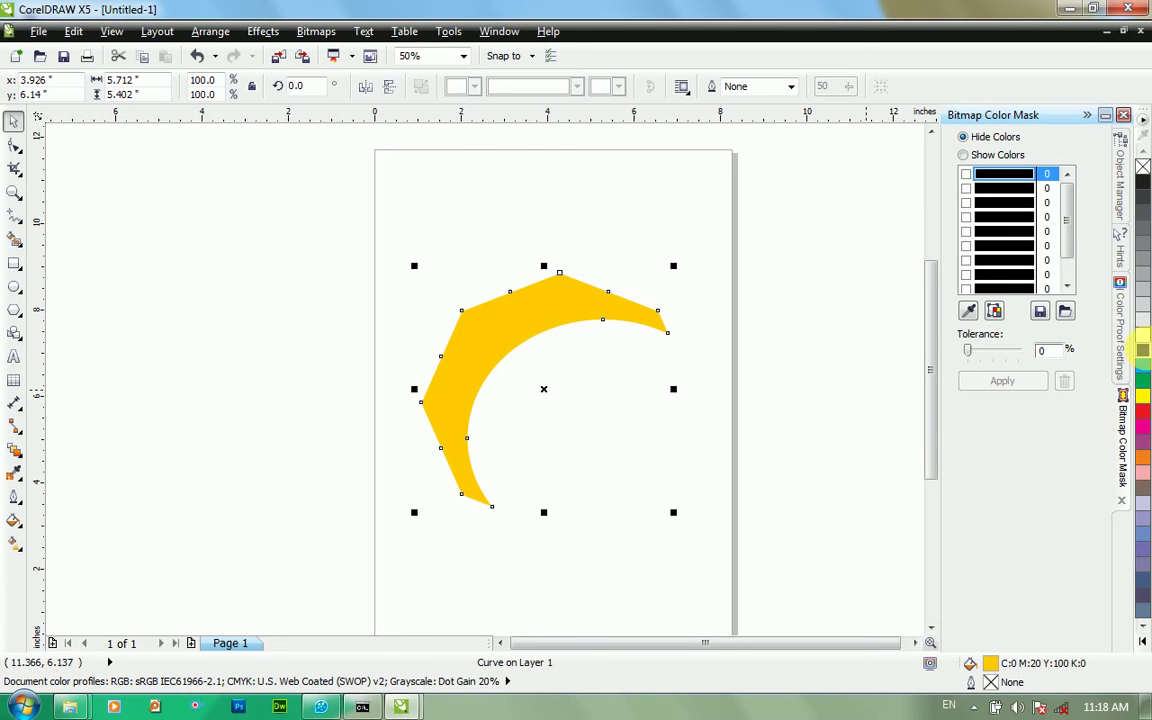
click(1143, 350)
click(1141, 393)
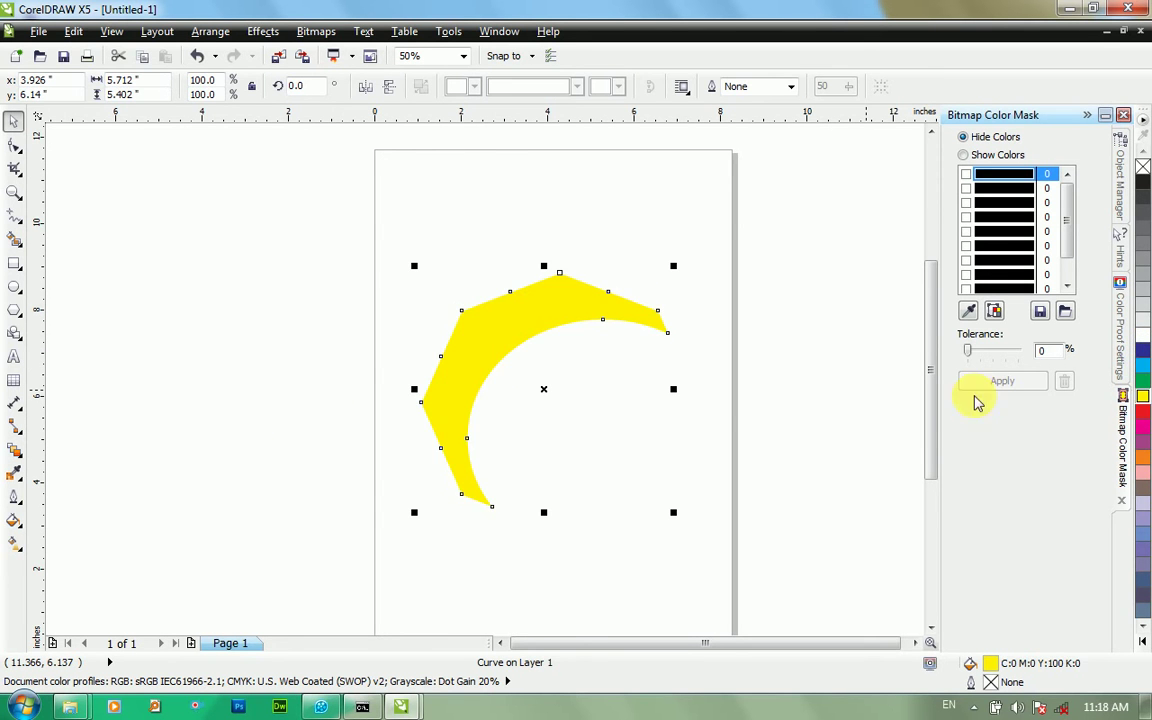
- Undo the recolouring, deletion, moves and trim to restore the overlapping polygon and ellipse, and clear the selection
key(ctrl+z)
key(ctrl+z)
key(ctrl+z)
key(ctrl+z)
key(ctrl+z)
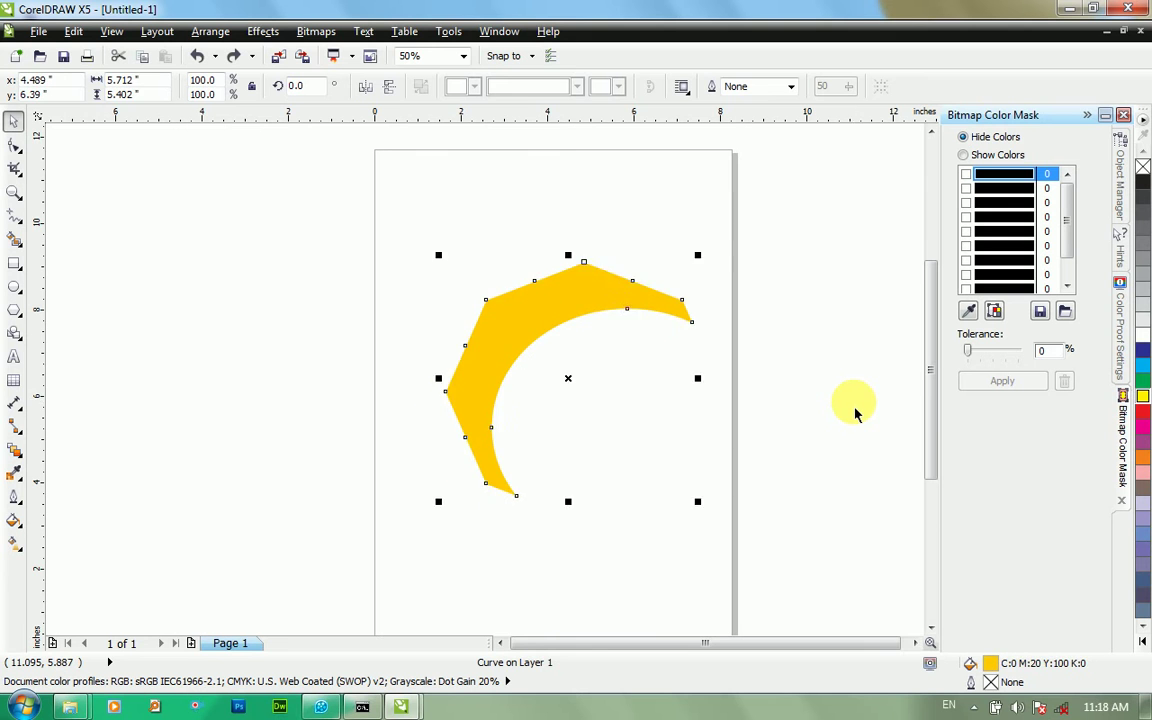
key(ctrl+z)
key(ctrl+z)
key(ctrl+z)
key(ctrl+z)
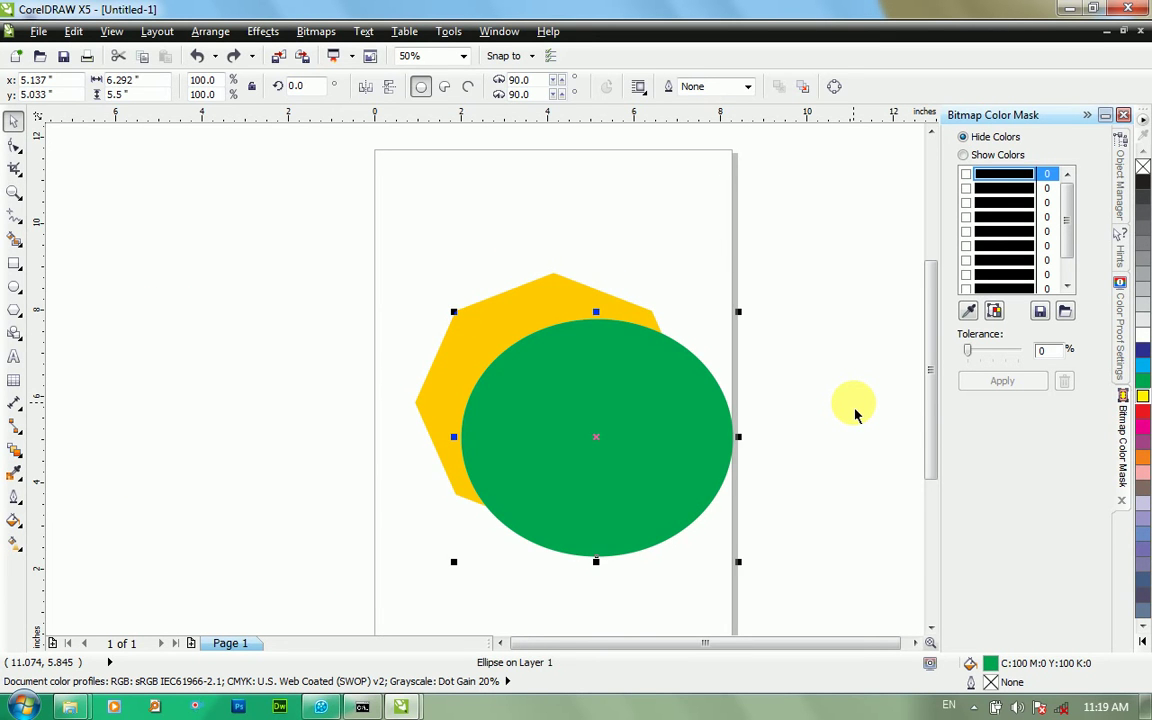
key(ctrl+z)
key(ctrl+z)
click(848, 404)
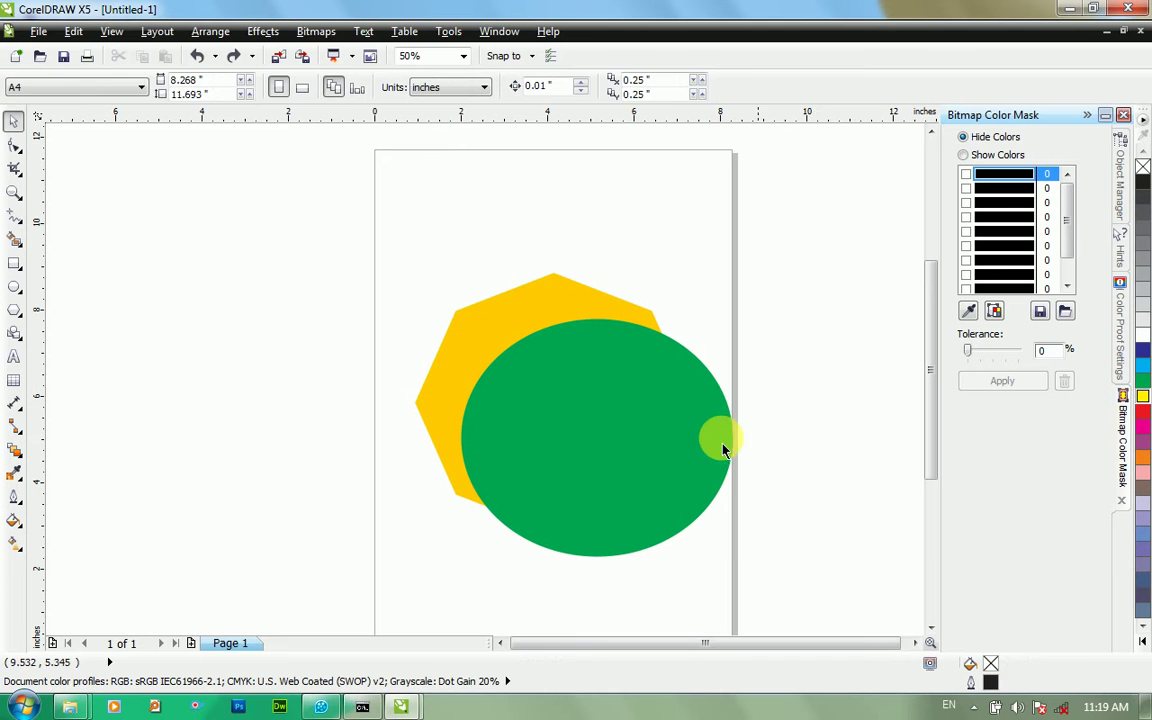
- Create a new shape from the overlap of the green ellipse and yellow polygon with Intersect, and clear the selection
click(669, 445)
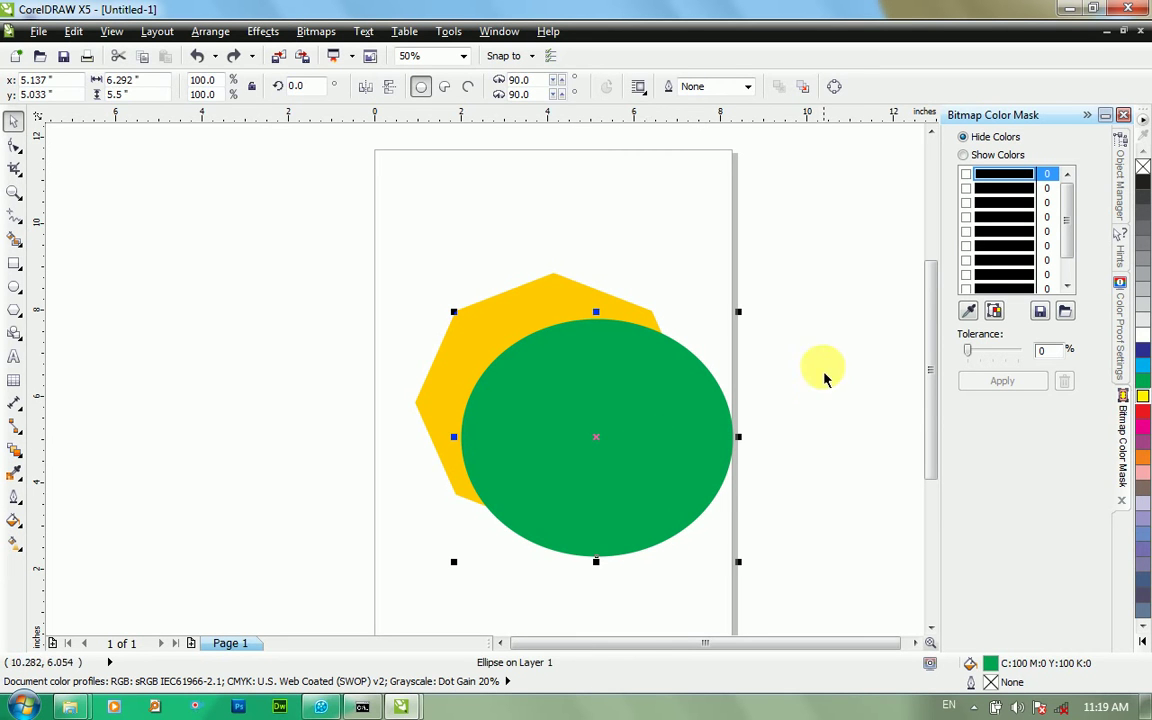
click(774, 380)
click(648, 406)
shift+click(577, 316)
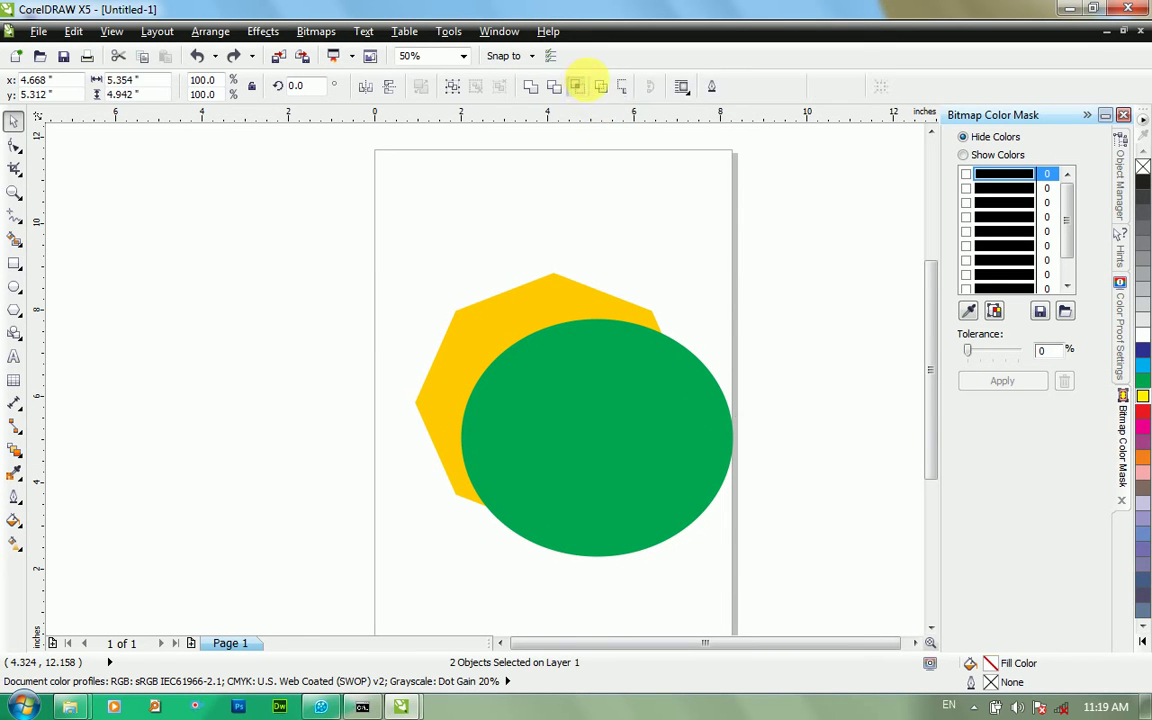
click(585, 90)
click(728, 298)
- Move the ellipse, the intersection shape and the polygon apart, leaving only the polygon near the page's centre, and select the ellipse
drag(638, 400, 288, 310)
drag(552, 448, 152, 236)
drag(292, 408, 265, 560)
drag(266, 262, 352, 280)
drag(557, 478, 620, 512)
drag(318, 288, 368, 288)
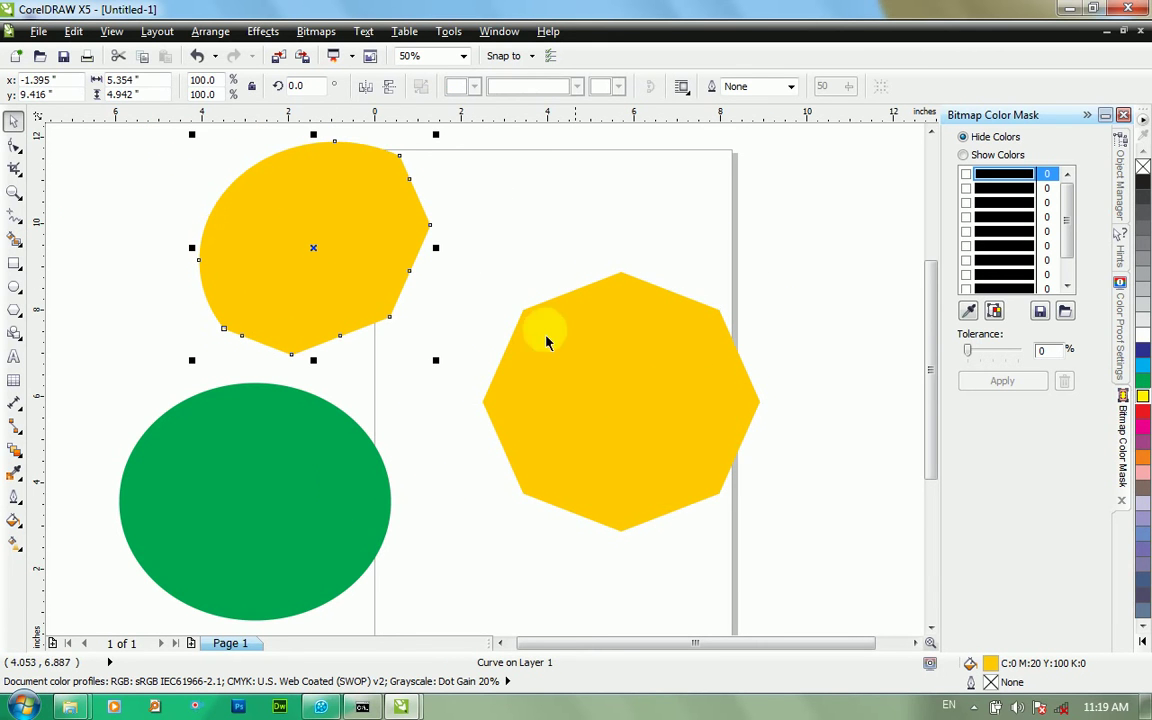
double_click(321, 501)
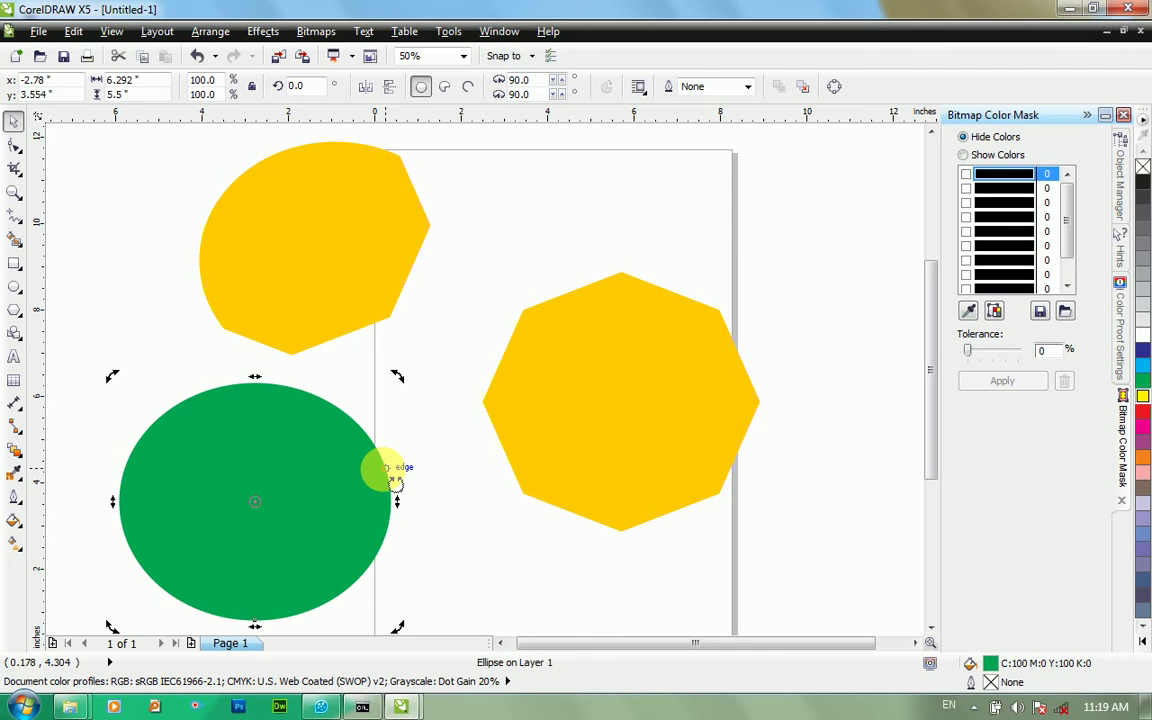
- Undo the moves and the intersection to restore the overlapping shapes, and clear the selection
key(ctrl+z)
key(ctrl+z)
key(ctrl+z)
key(ctrl+z)
key(ctrl+z)
key(ctrl+z)
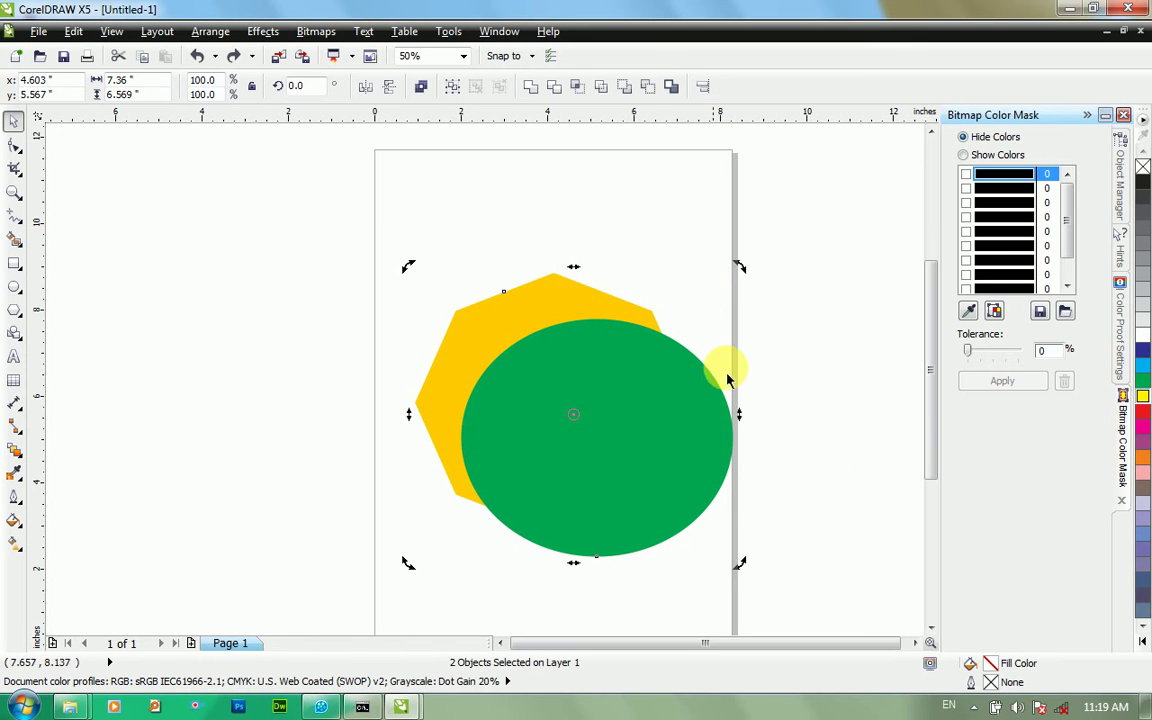
click(795, 400)
- Apply Simplify to the green ellipse and yellow polygon, and move the ellipse and the cut polygon apart
click(663, 453)
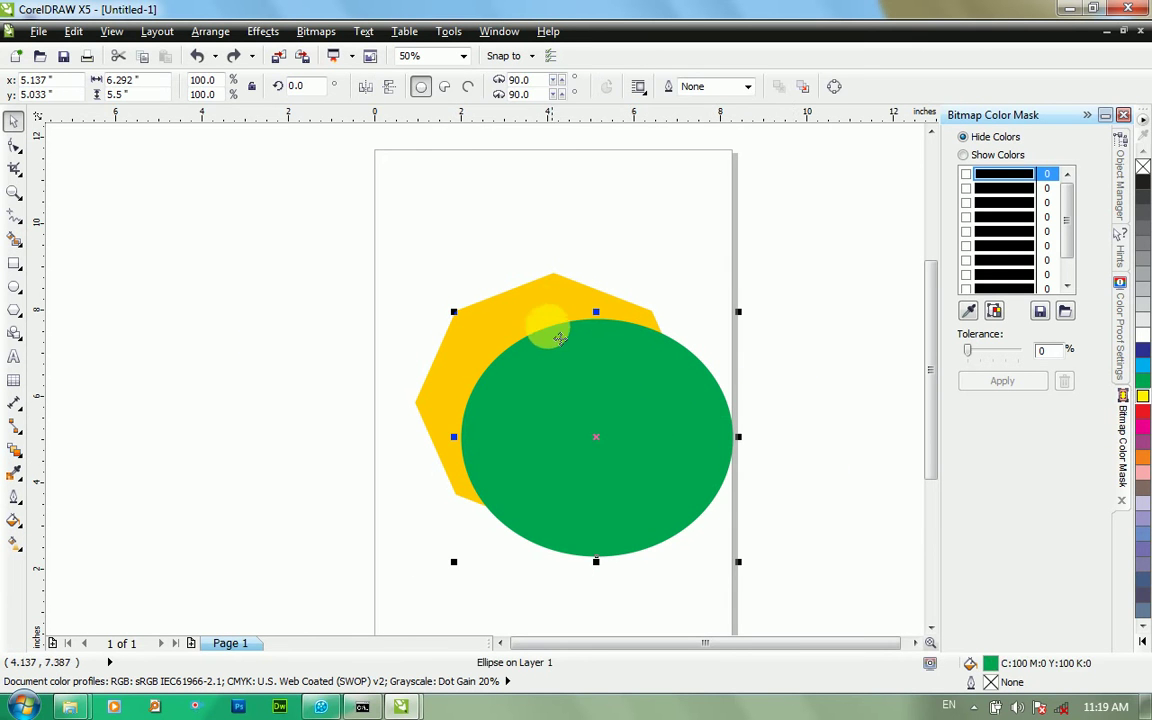
shift+click(545, 312)
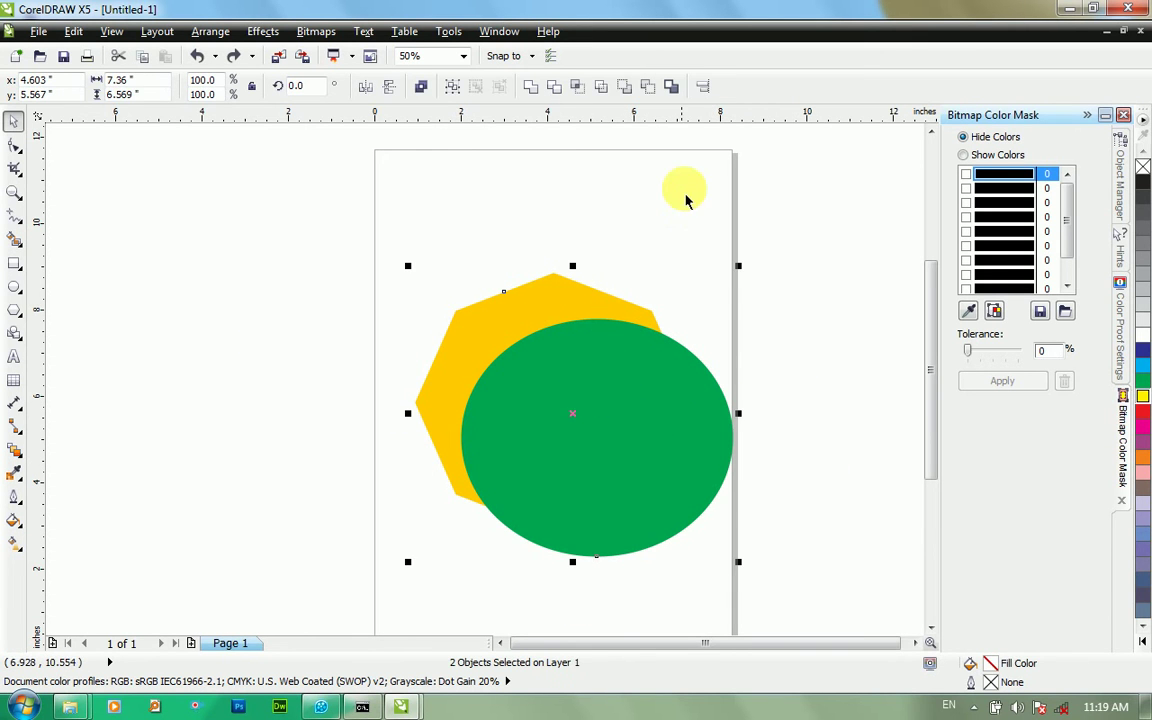
click(601, 88)
click(846, 373)
drag(597, 401, 255, 301)
drag(432, 380, 587, 416)
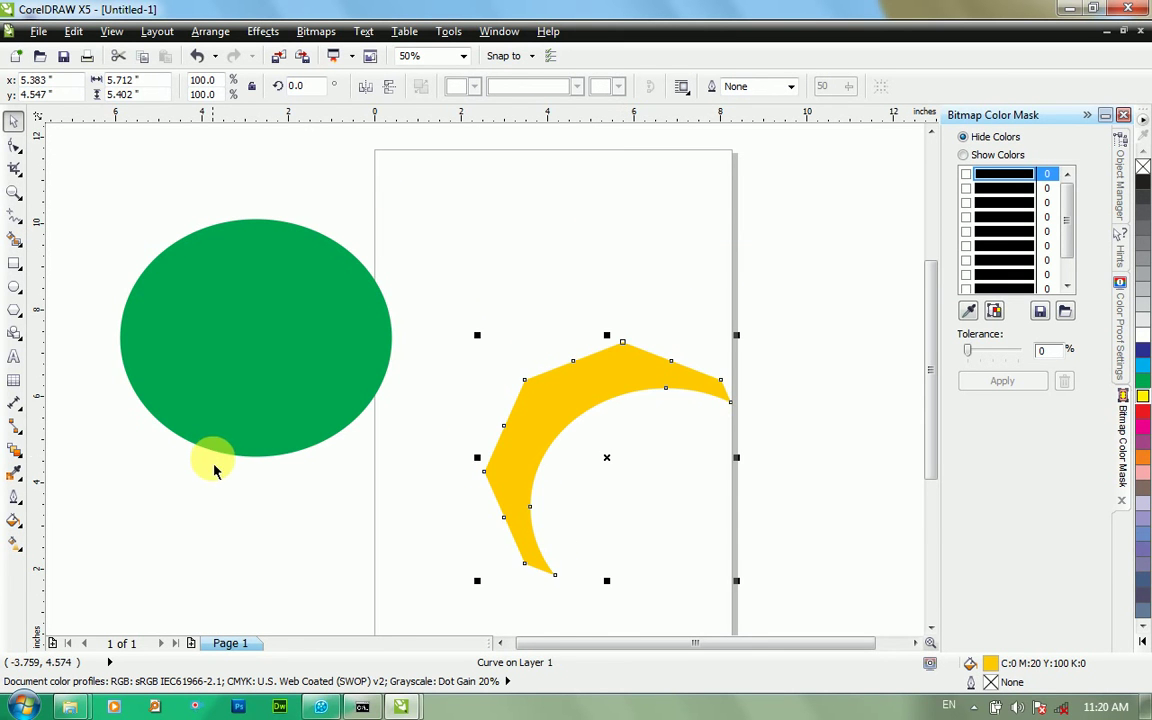
- Undo both moves and the Simplify operation
key(ctrl+z)
key(ctrl+z)
key(ctrl+z)
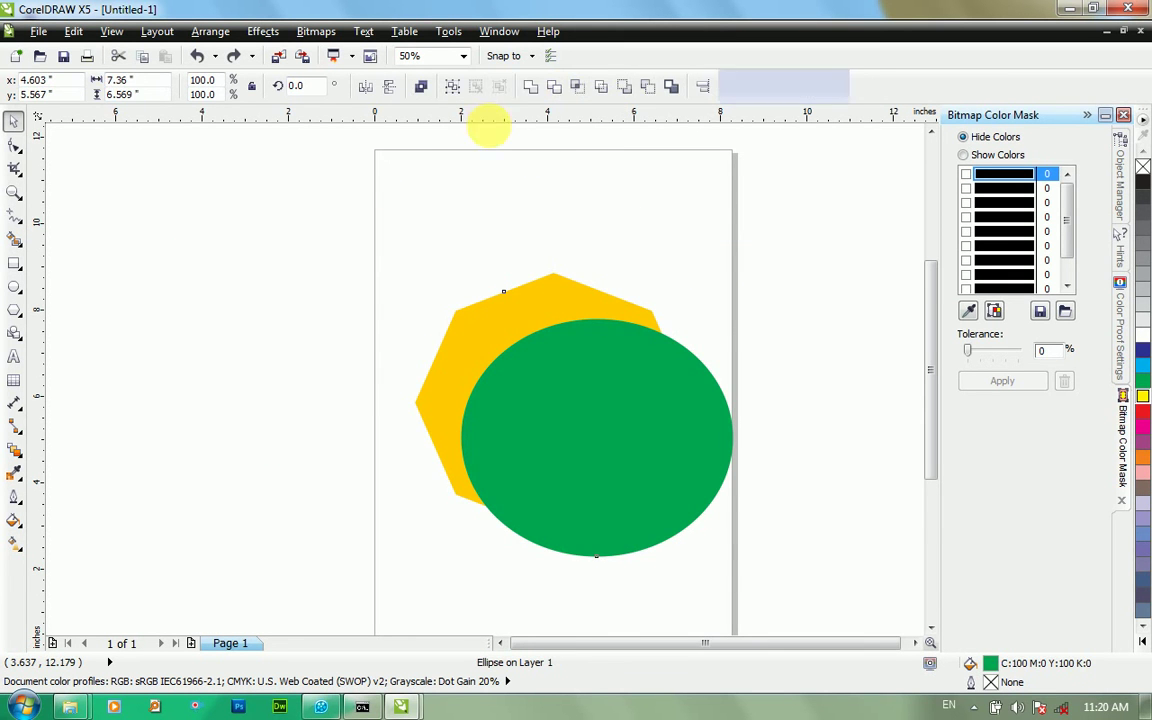
- Subtract the polygon from the ellipse with Front minus back, move the green crescent over the page's right edge, and undo both changes
key(ctrl+a)
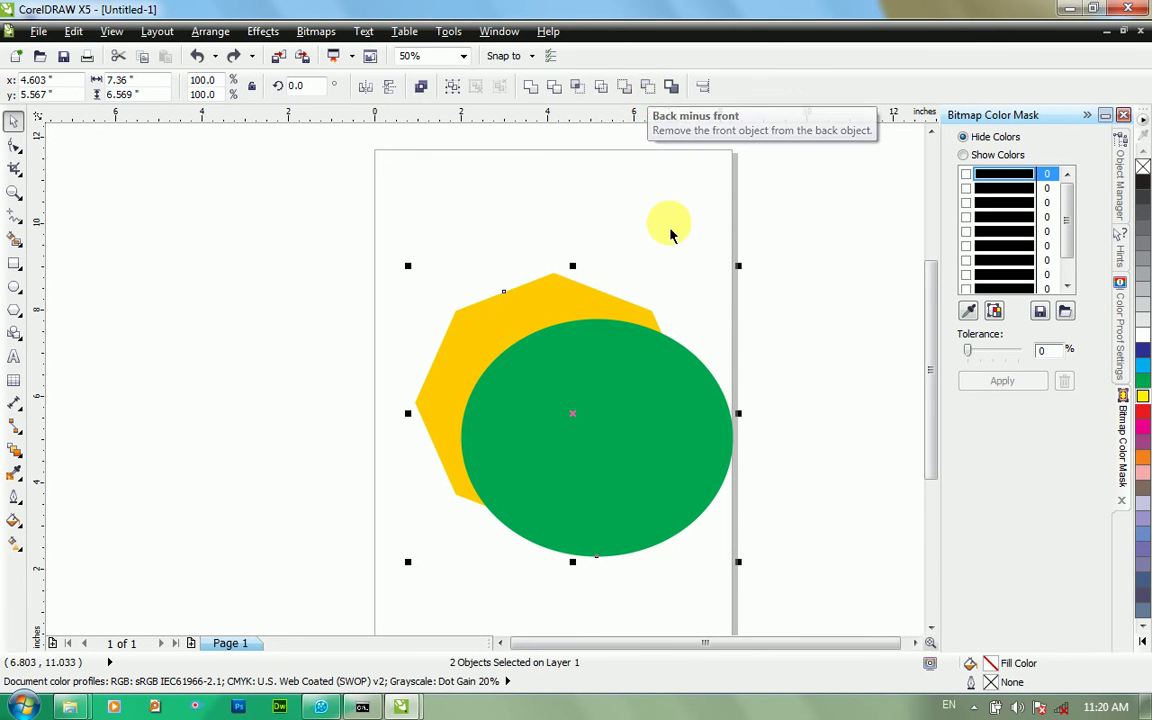
click(636, 92)
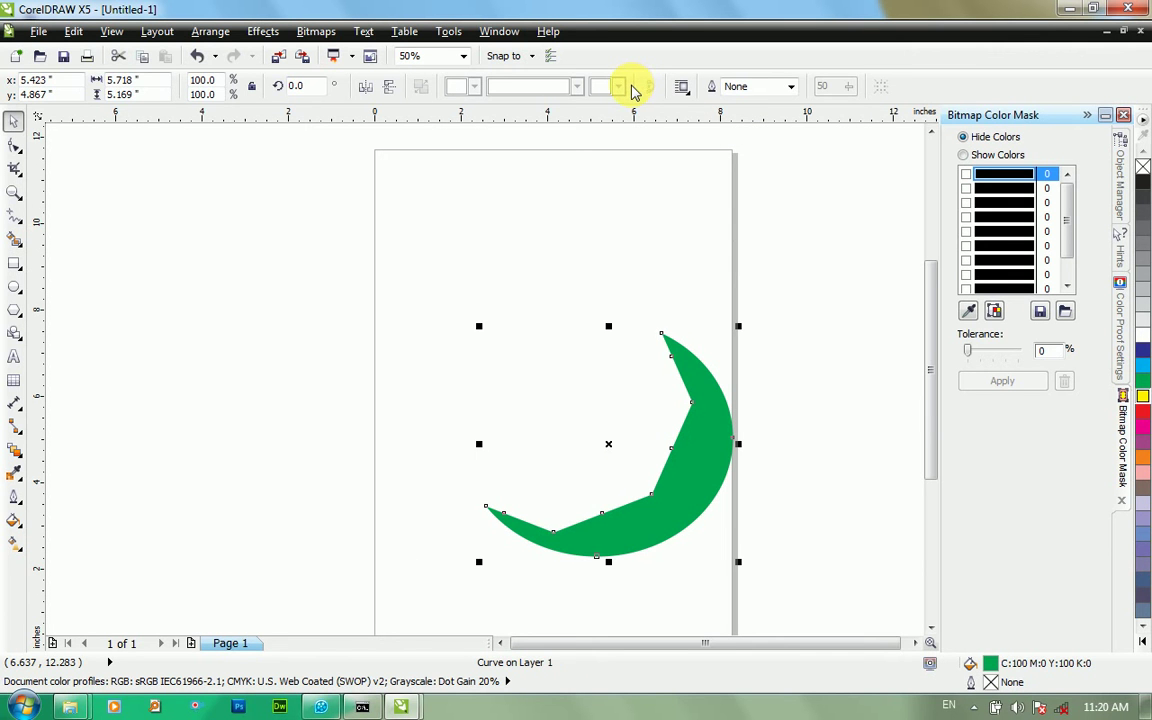
click(609, 396)
drag(620, 458, 753, 390)
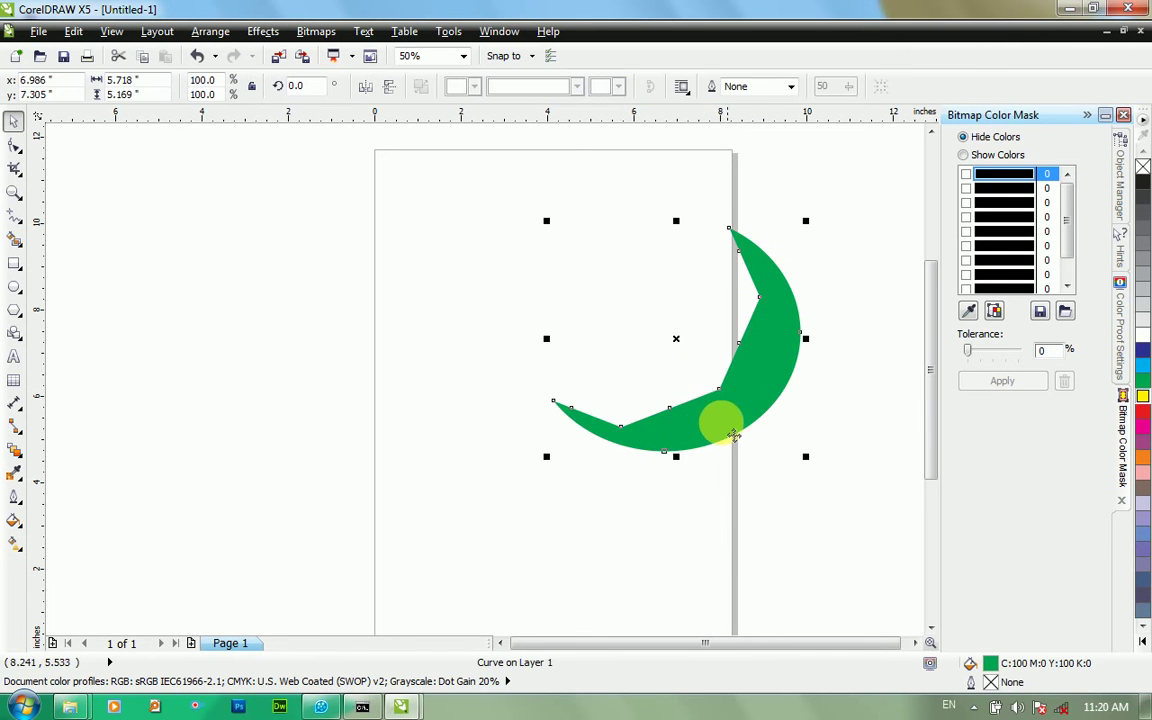
key(ctrl+z)
key(ctrl+z)
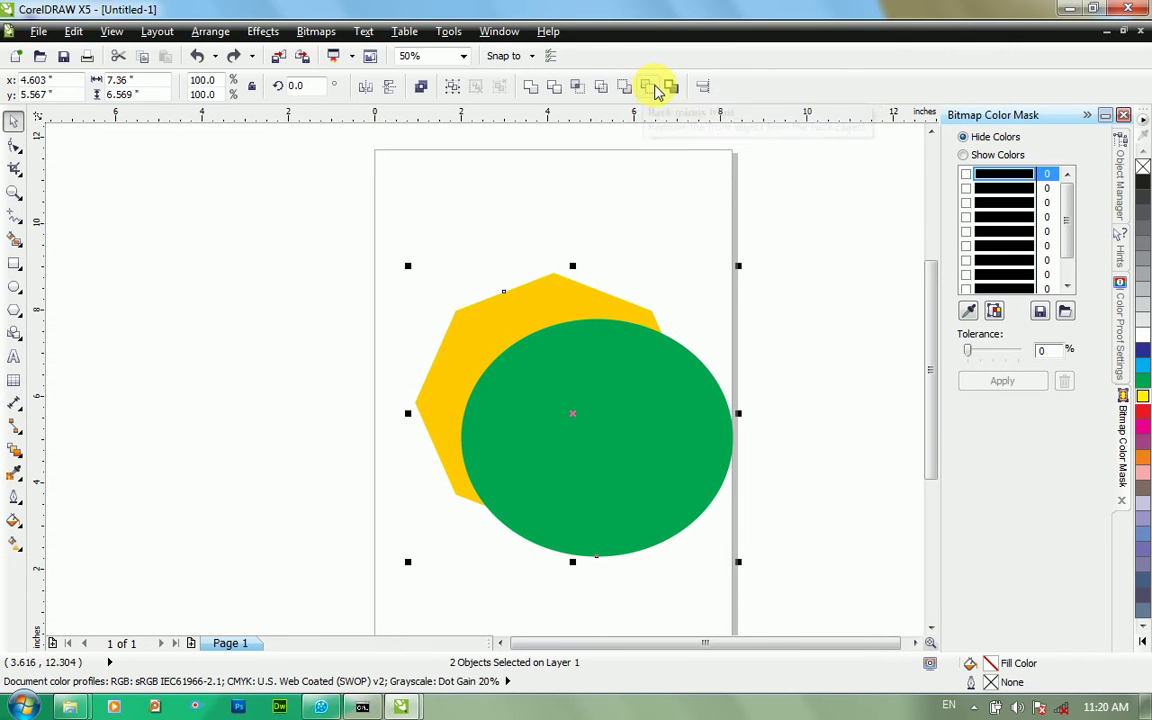
- Repeat Front minus back on the two shapes, shift the green crescent slightly down and right, and undo the changes again
click(625, 88)
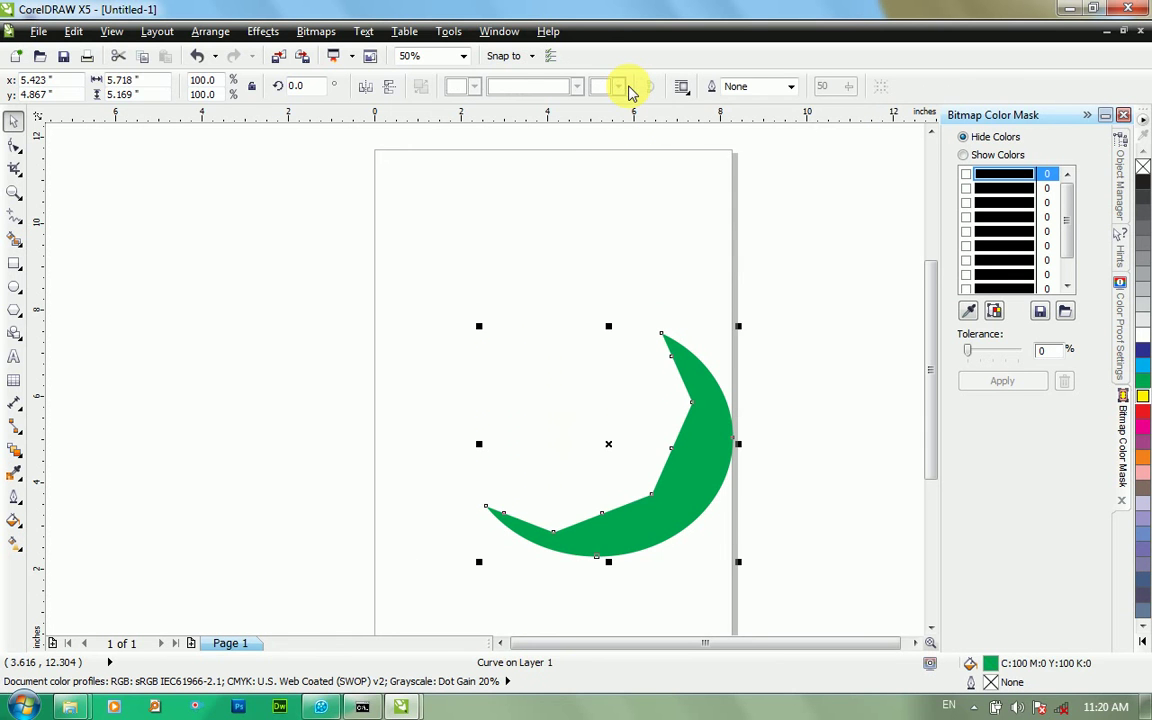
drag(638, 424, 595, 330)
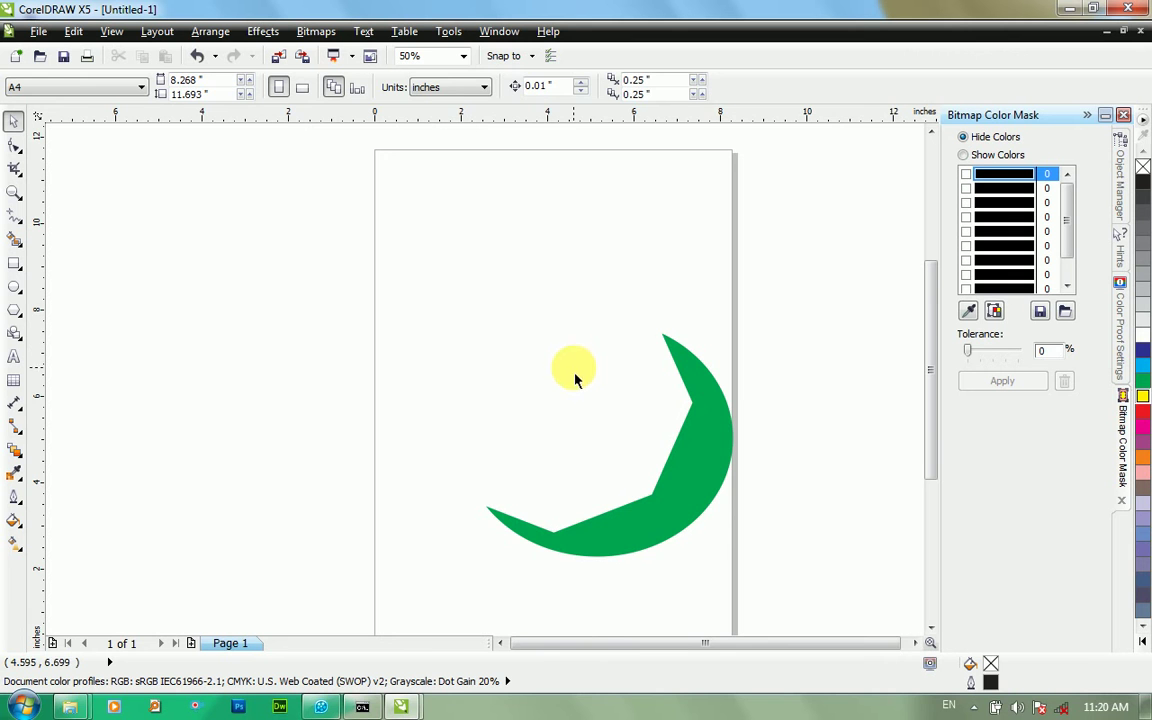
drag(687, 518, 726, 541)
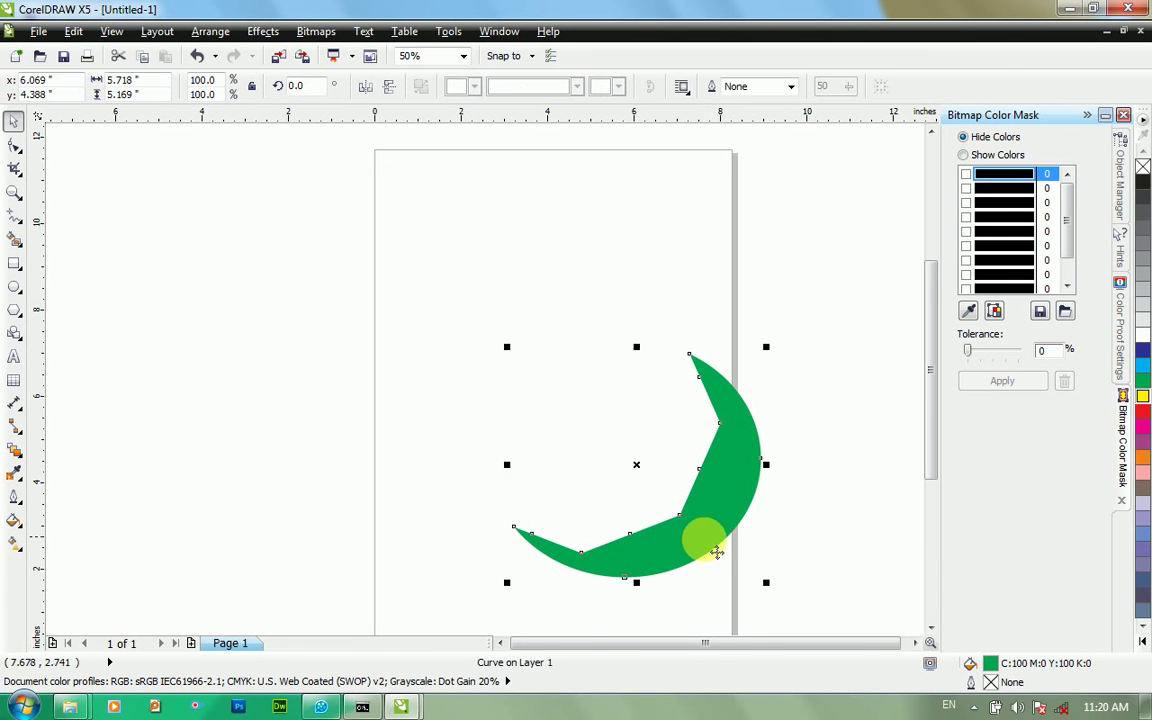
key(ctrl+z)
key(ctrl+z)
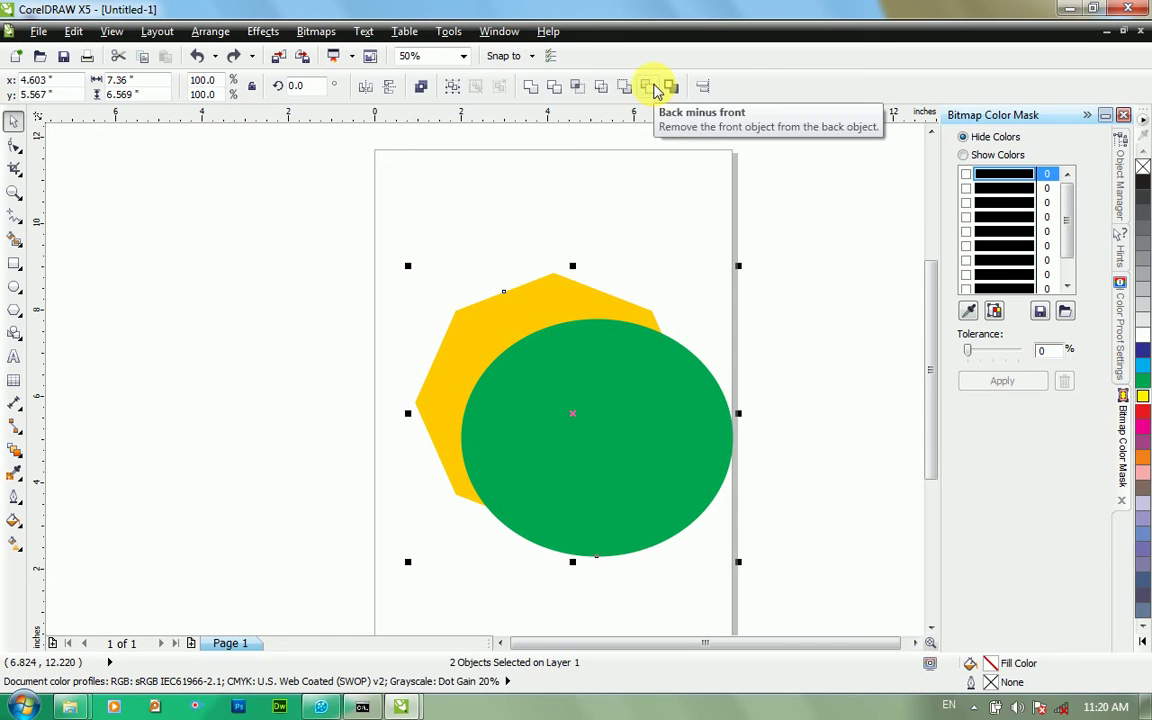
- Subtract the front ellipse from the yellow polygon with Back minus front, and undo the subtraction
click(652, 88)
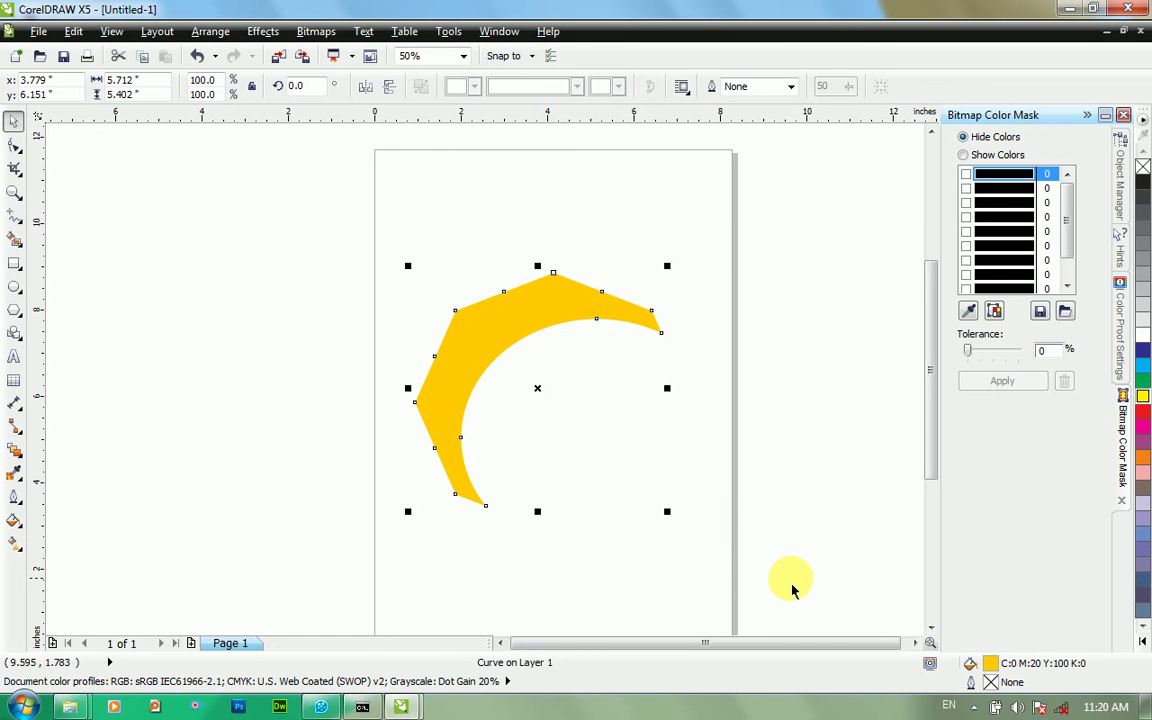
key(ctrl+z)
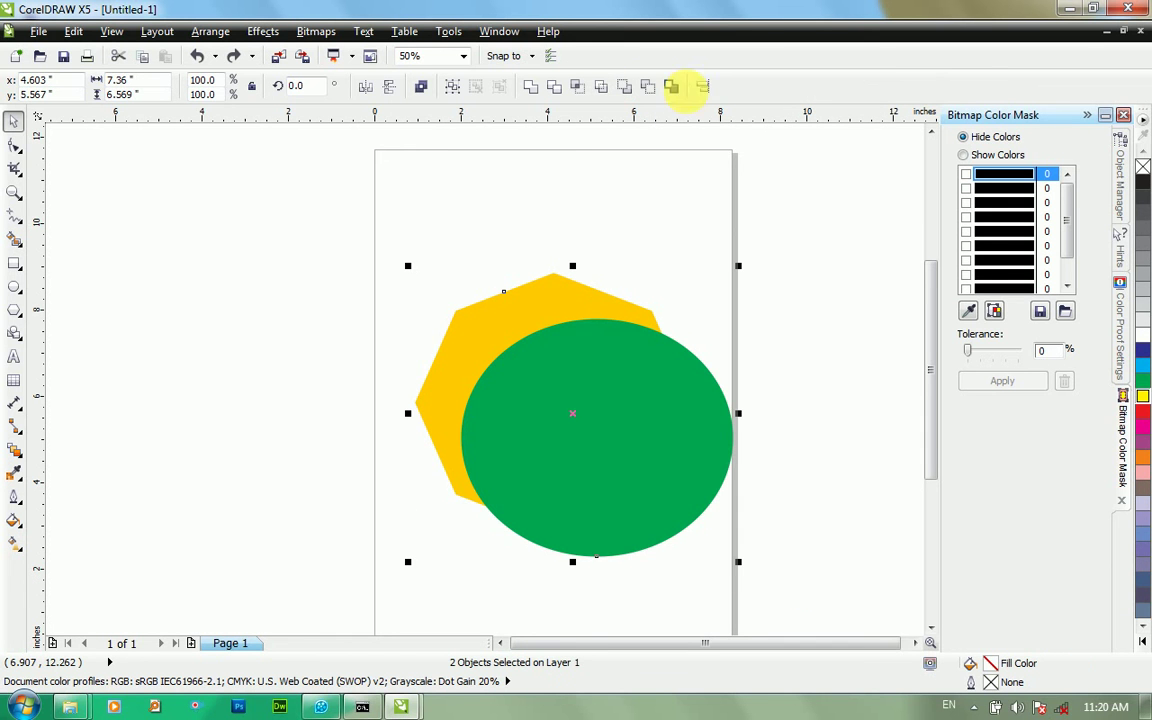
- Create a boundary outline around the polygon and ellipse, and move it off the page's left side
click(672, 88)
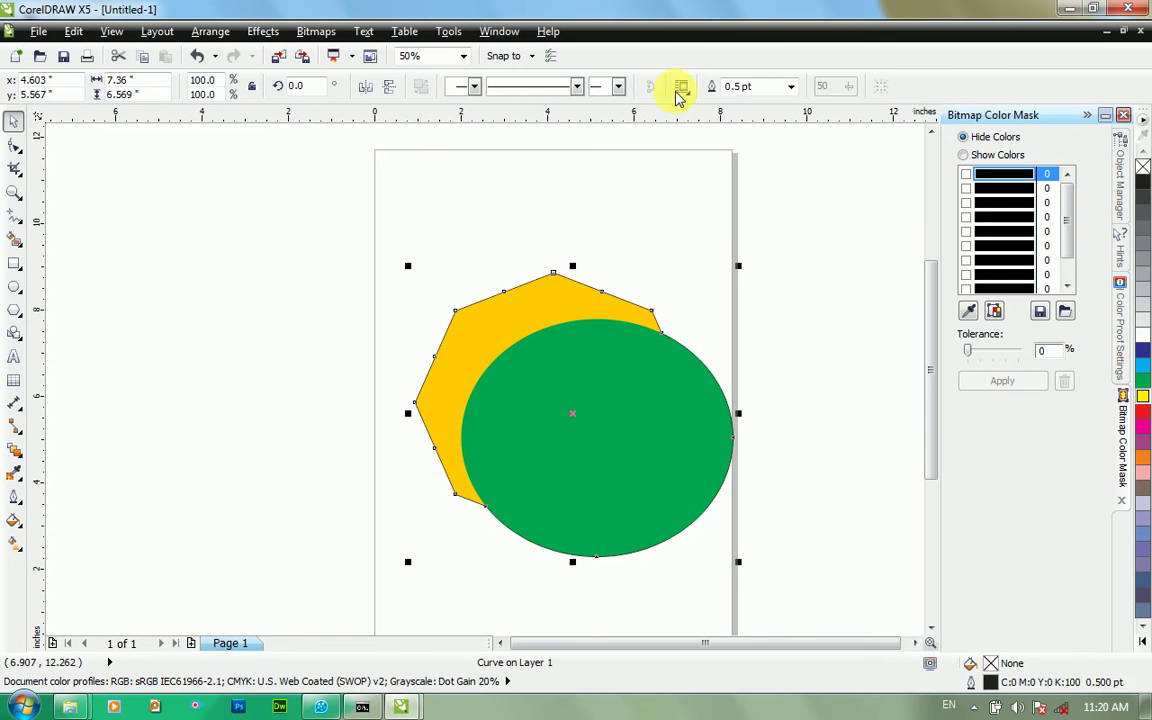
click(841, 404)
drag(563, 414, 275, 368)
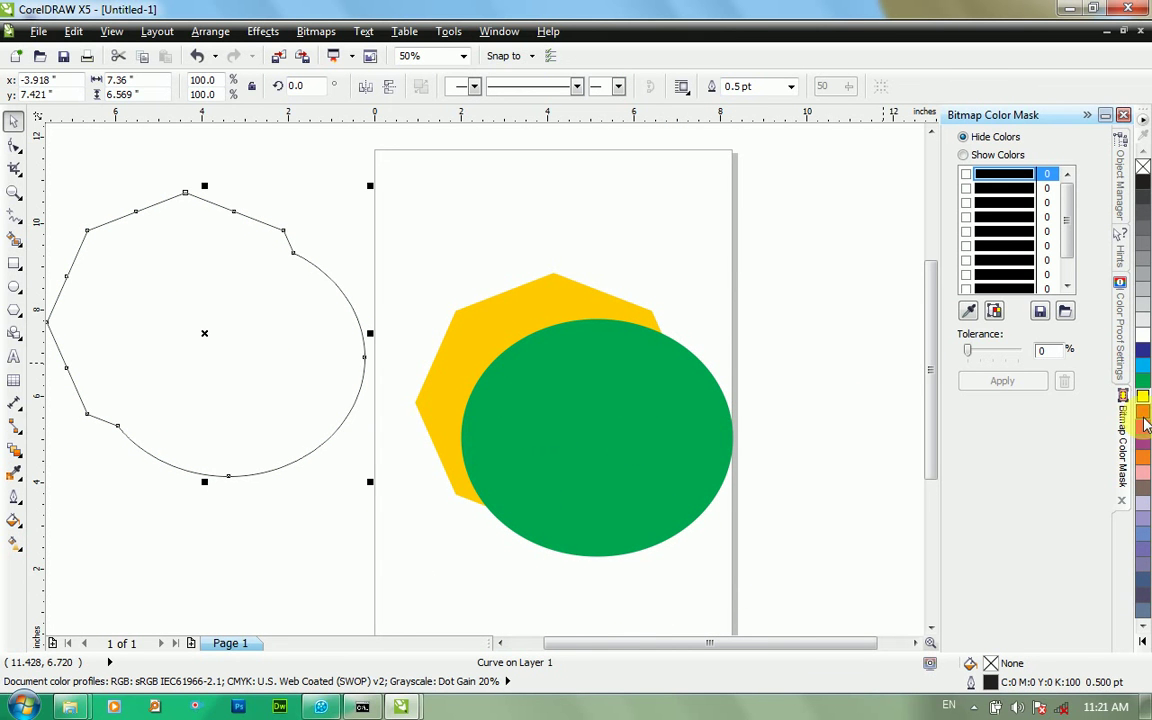
- Fill the boundary shape with magenta (C:0 M:100 Y:0 K:0) and set its outline colour to C:0 M:0 Y:0 K:10
click(1143, 384)
click(1143, 335)
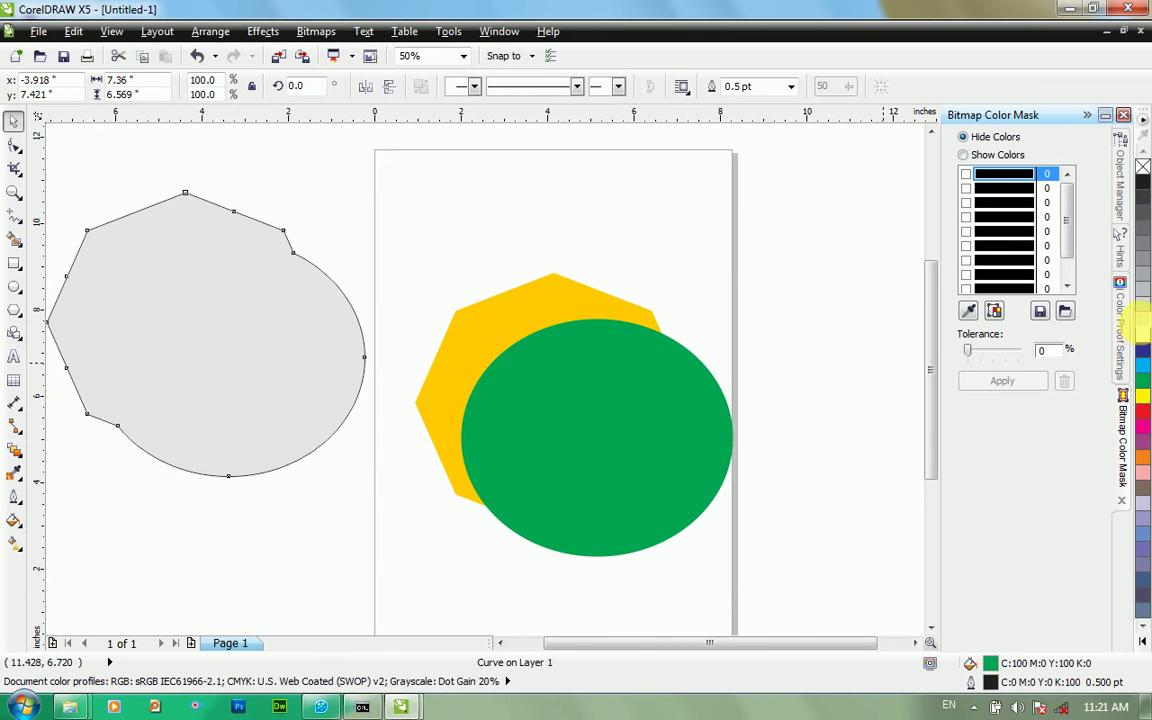
right_click(1141, 323)
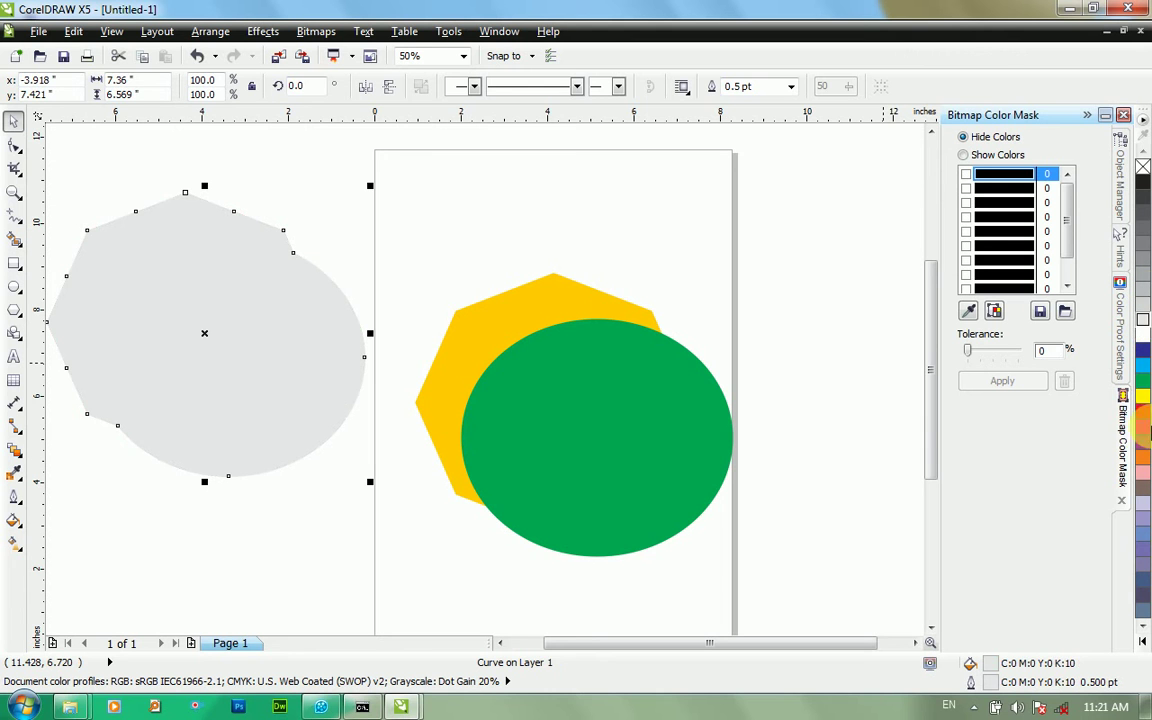
click(1143, 427)
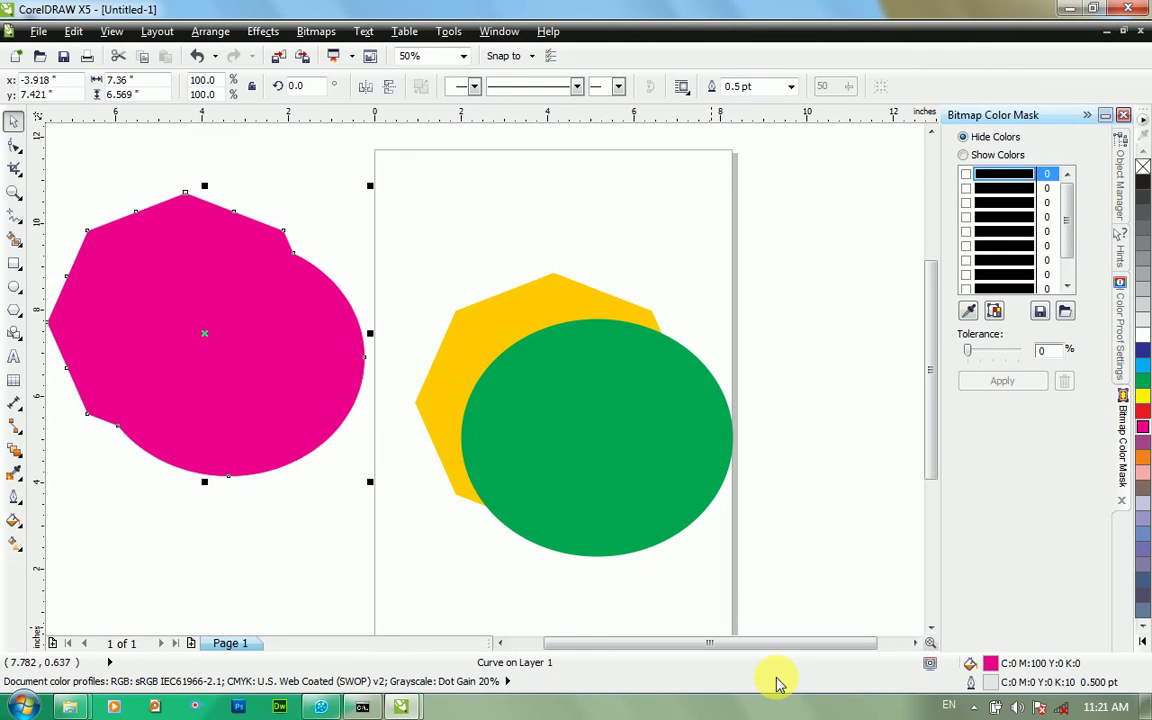
key(F3)
key(F3)
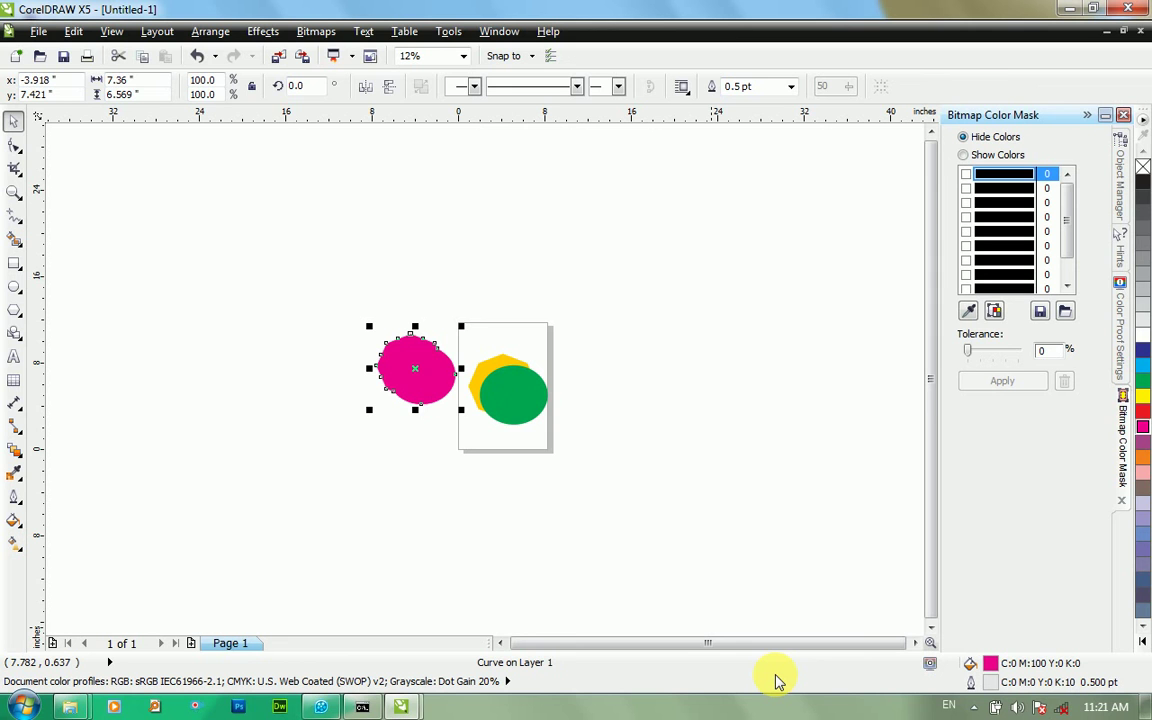